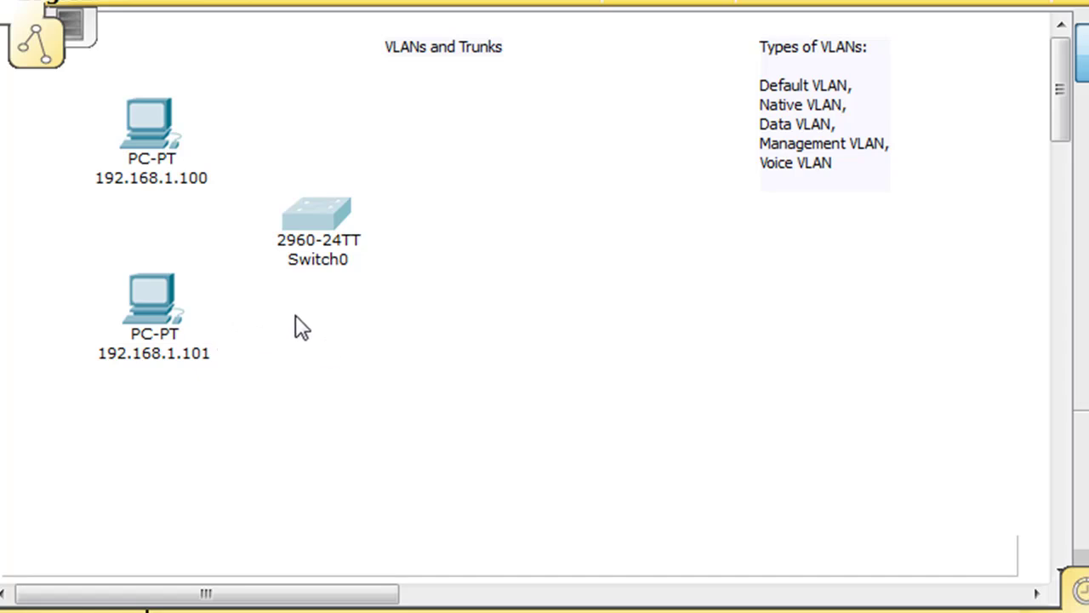
Shift the 192.168.1.101 PC slightly lower and connect the 192.168.1.100 PC to Switch0's FastEthernet0/5 with a copper straight-through cable
left_click_drag(162, 309, 163, 320)
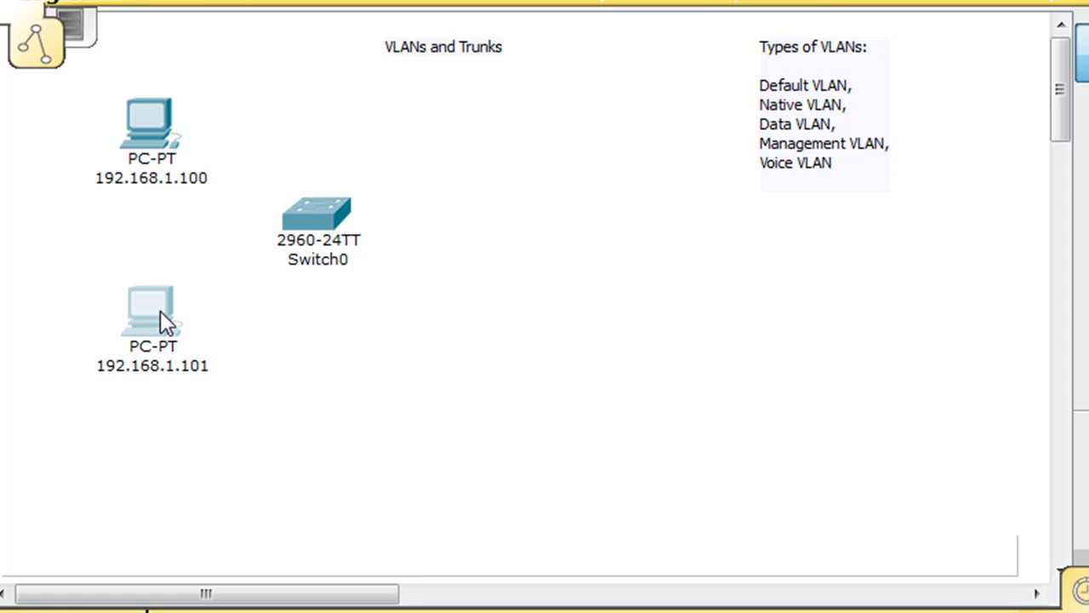
left_click(262, 334)
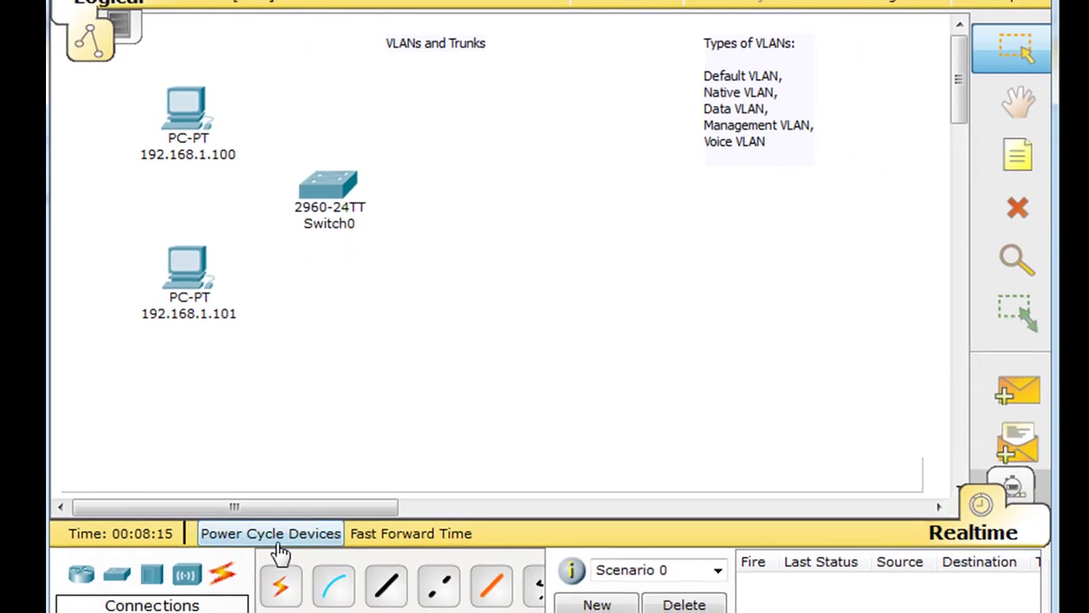
left_click(386, 584)
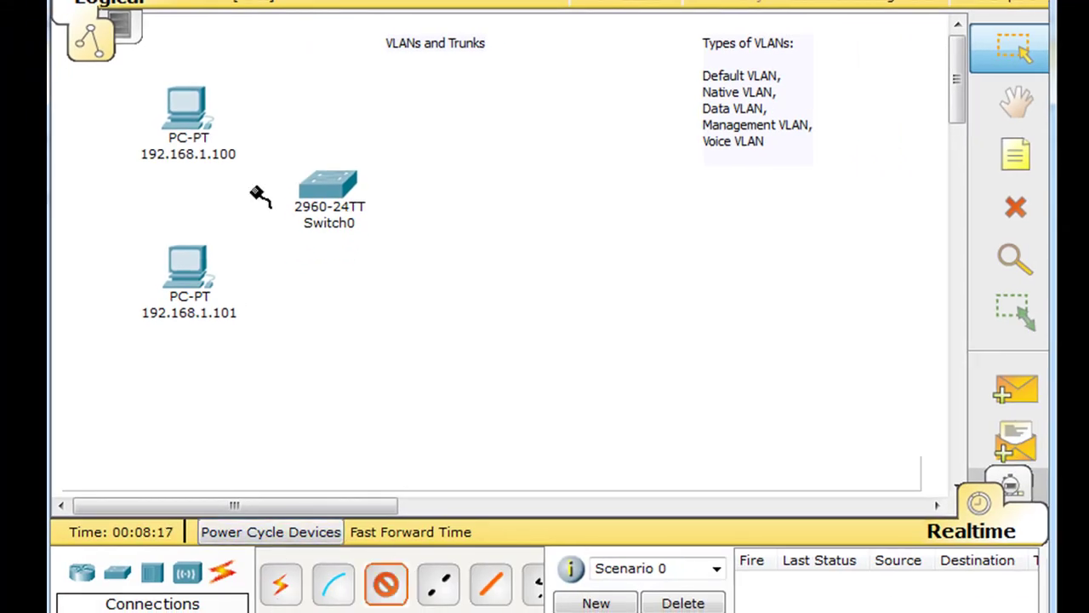
left_click(201, 117)
left_click(184, 131)
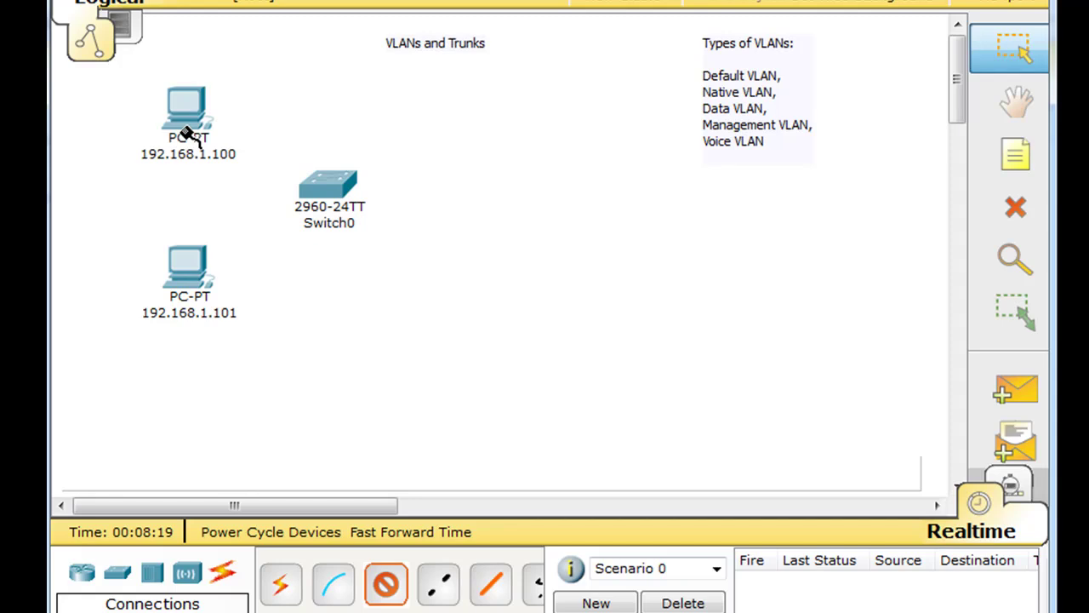
left_click(323, 180)
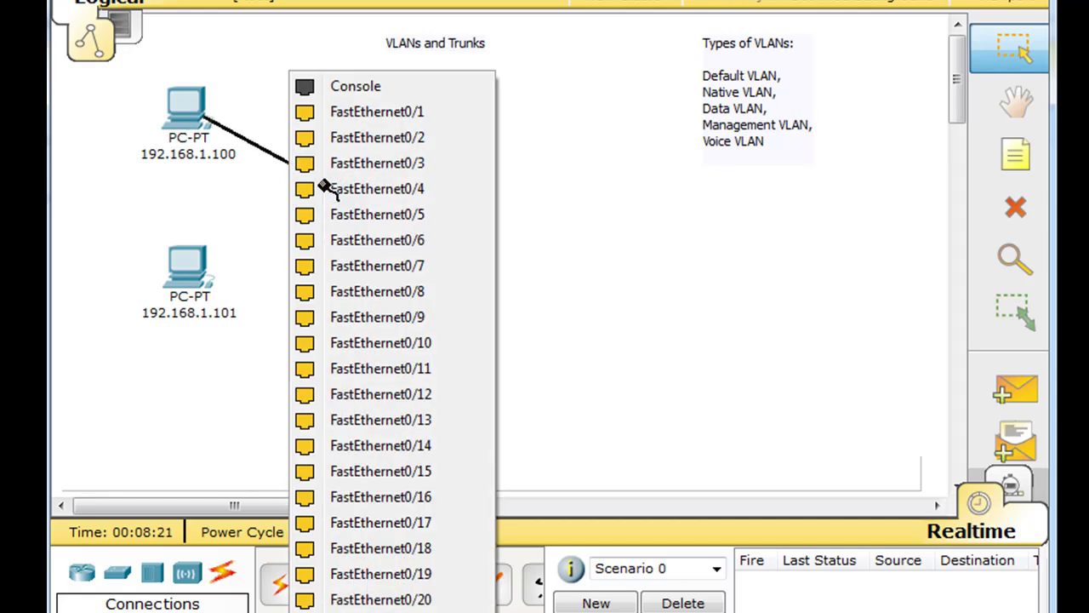
left_click(308, 218)
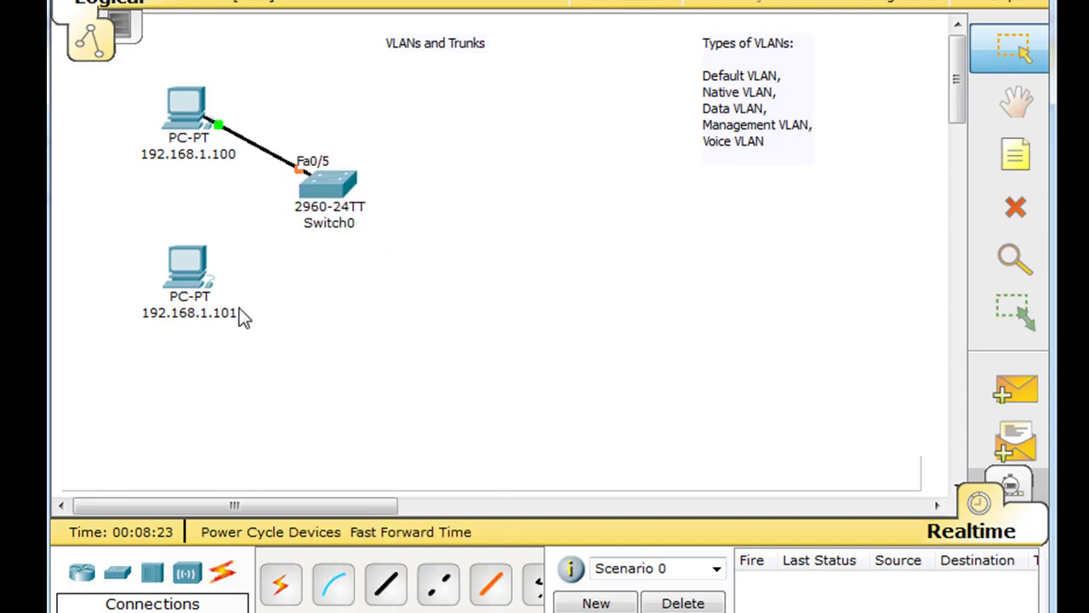
Connect the 192.168.1.101 PC's FastEthernet port to Switch0's FastEthernet0/10 with a copper straight-through cable
left_click(385, 583)
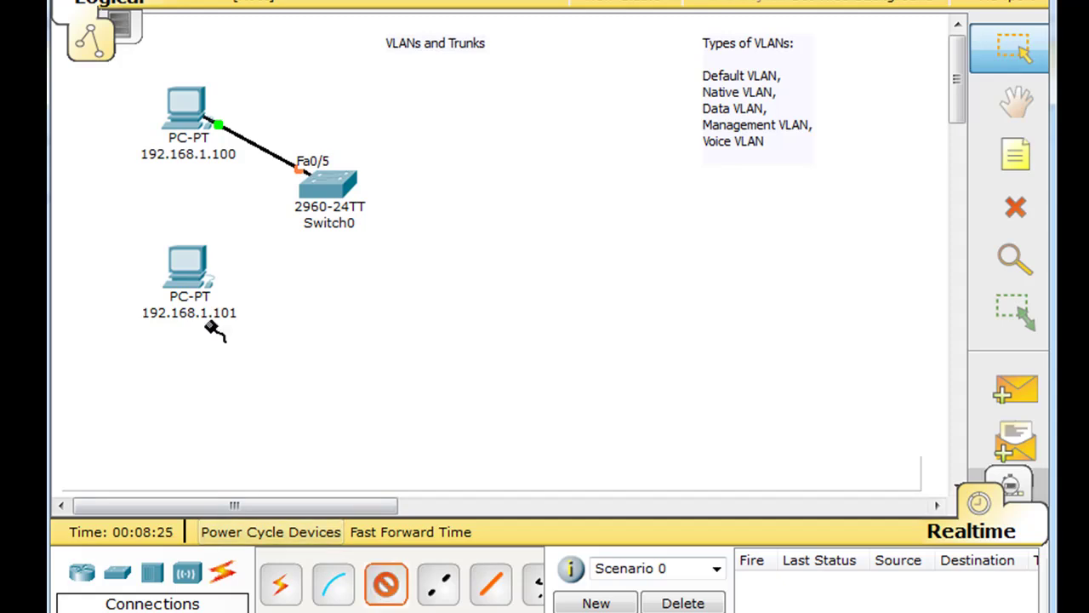
left_click(185, 265)
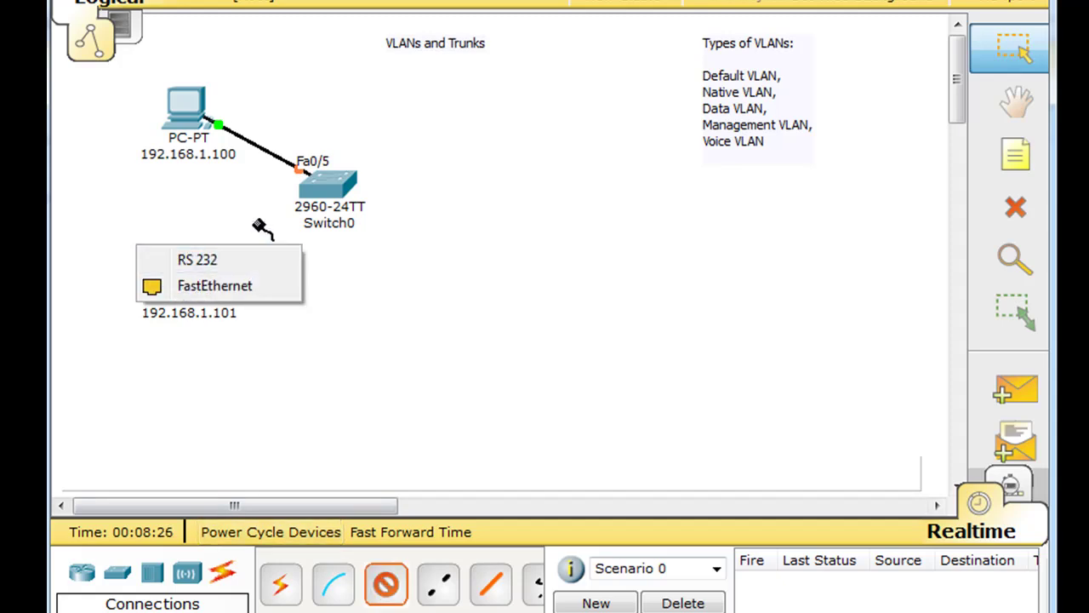
left_click(199, 286)
left_click(328, 193)
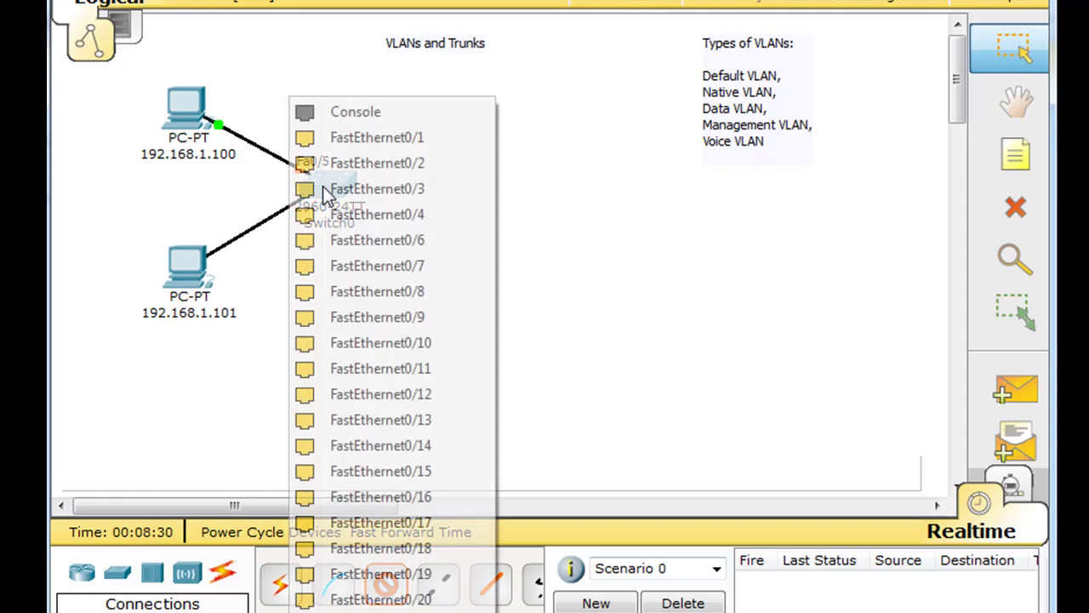
left_click(335, 343)
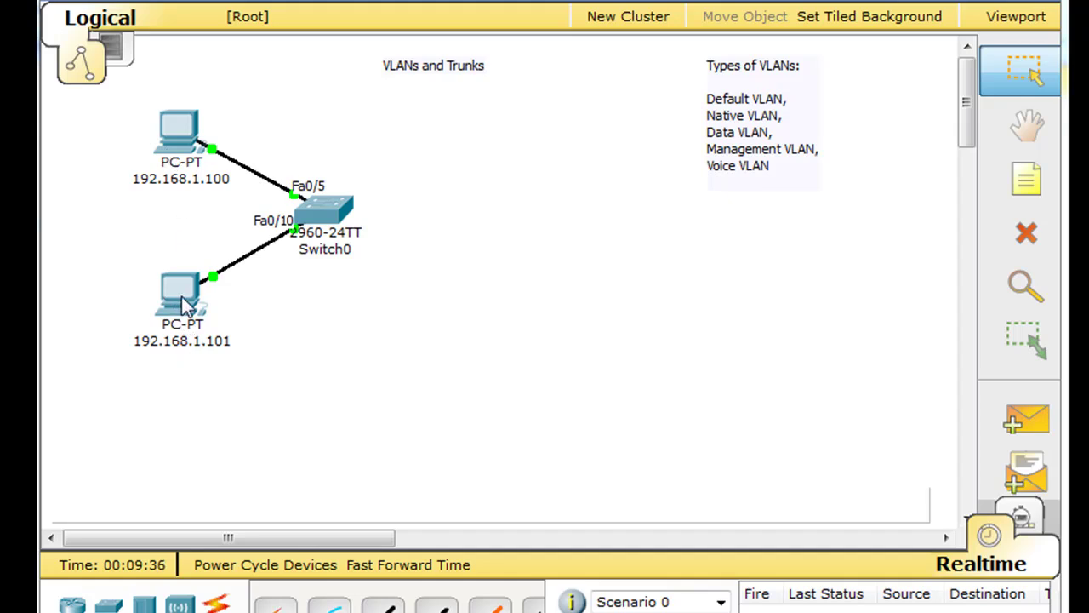
Ping 192.168.1.100 from the command prompt of the 192.168.1.101 PC, and close that PC's window
left_click(185, 317)
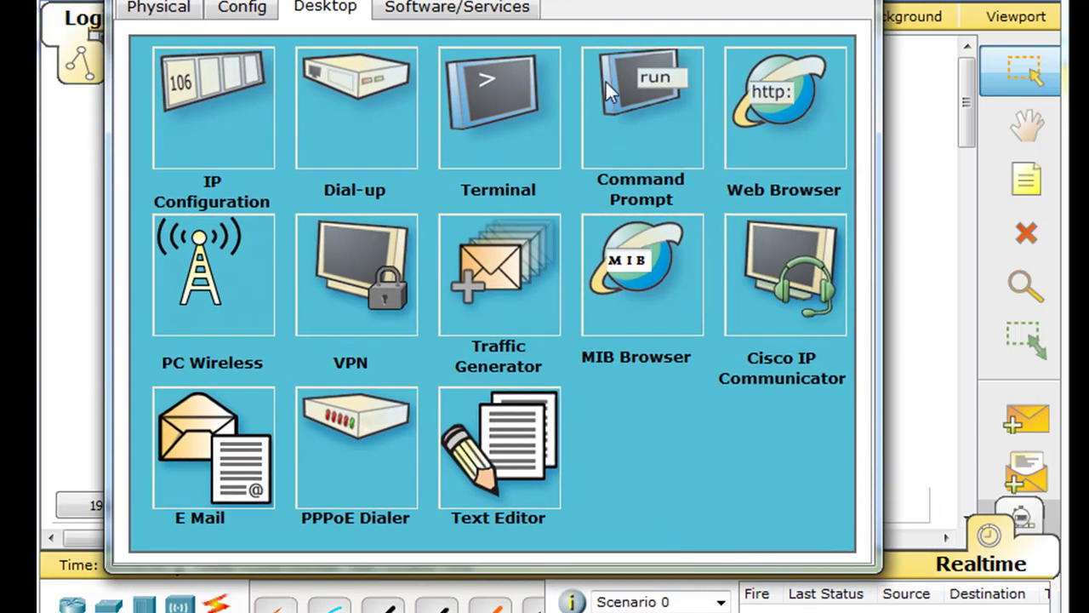
left_click(336, 136)
type("p")
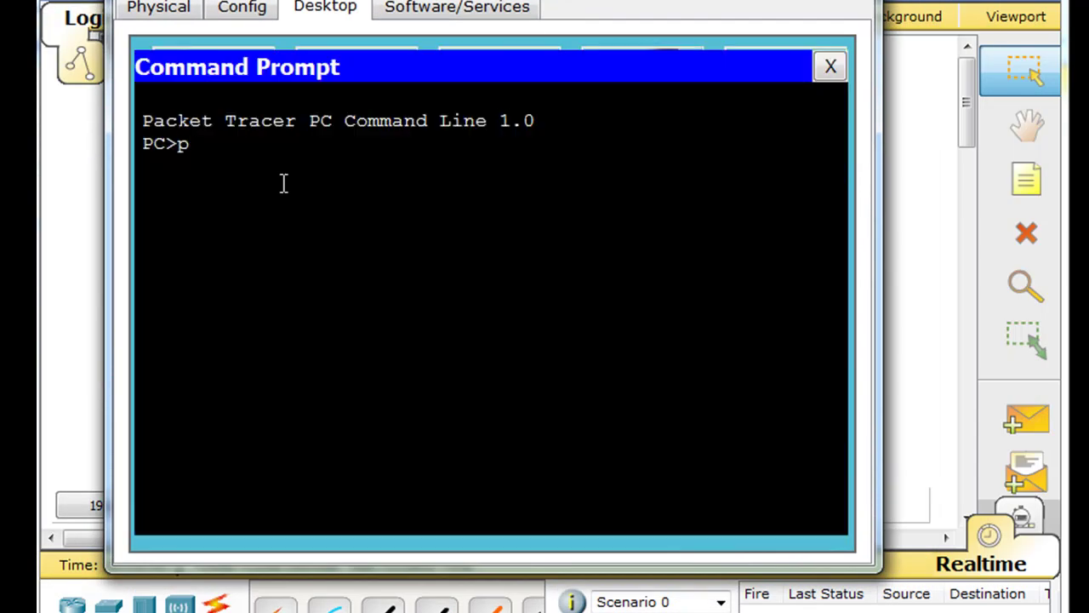
type("ing 192.168.1.100")
key("Return")
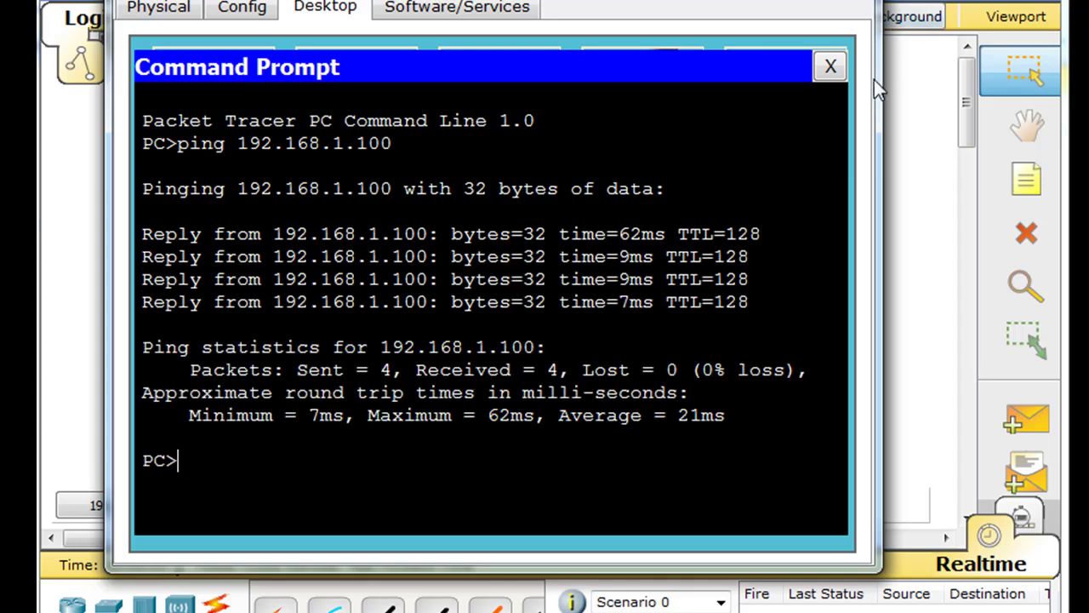
left_click(831, 68)
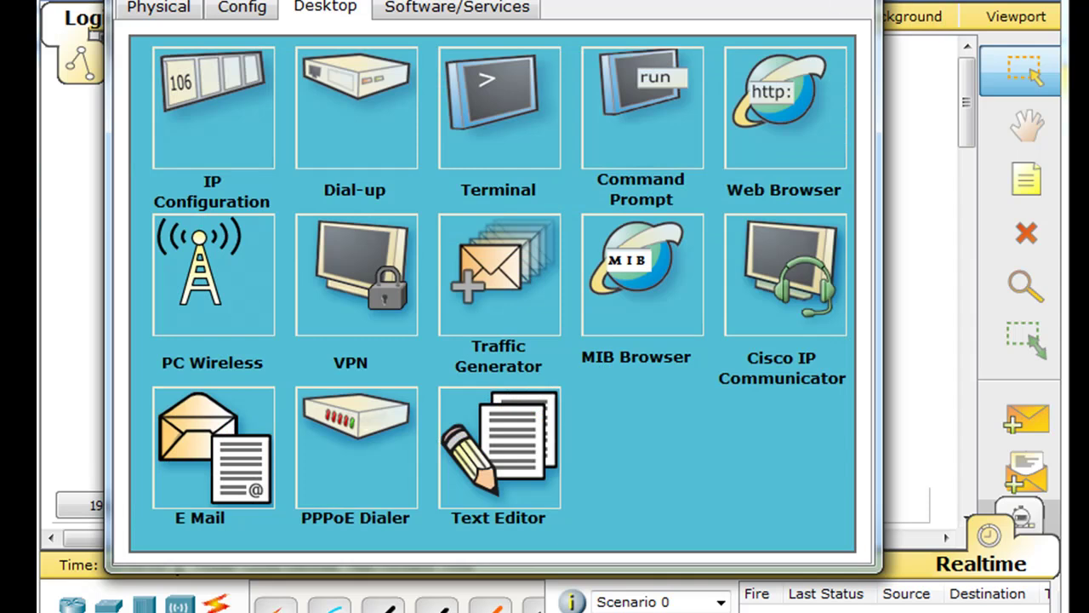
left_click(834, 5)
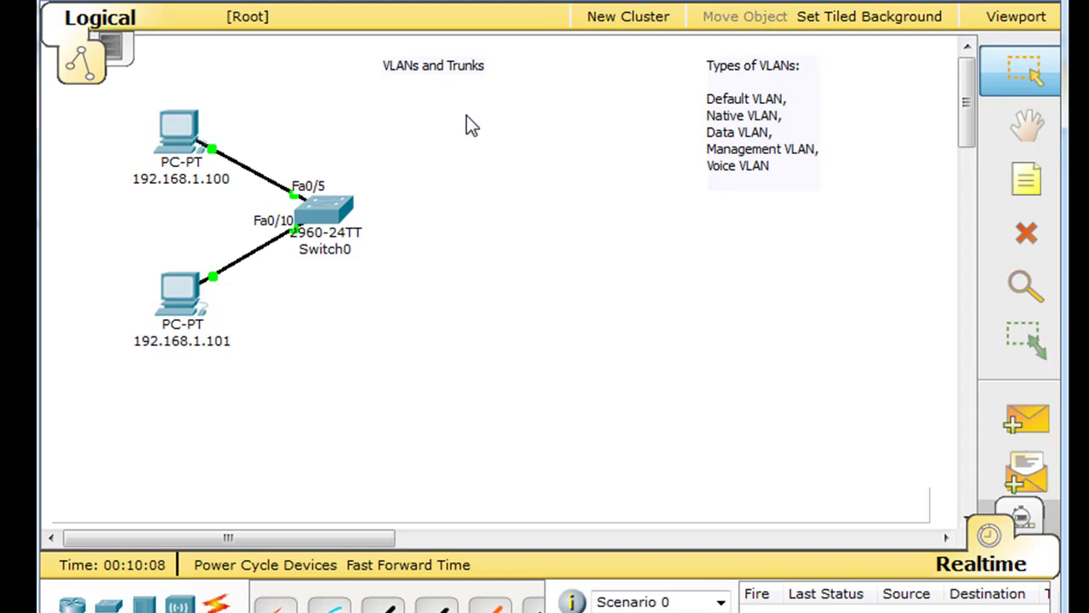
Open the command line interface of Switch0 and enter privileged EXEC mode with en
mouse_move(340, 223)
left_click(332, 217)
left_click_drag(209, 43, 700, 8)
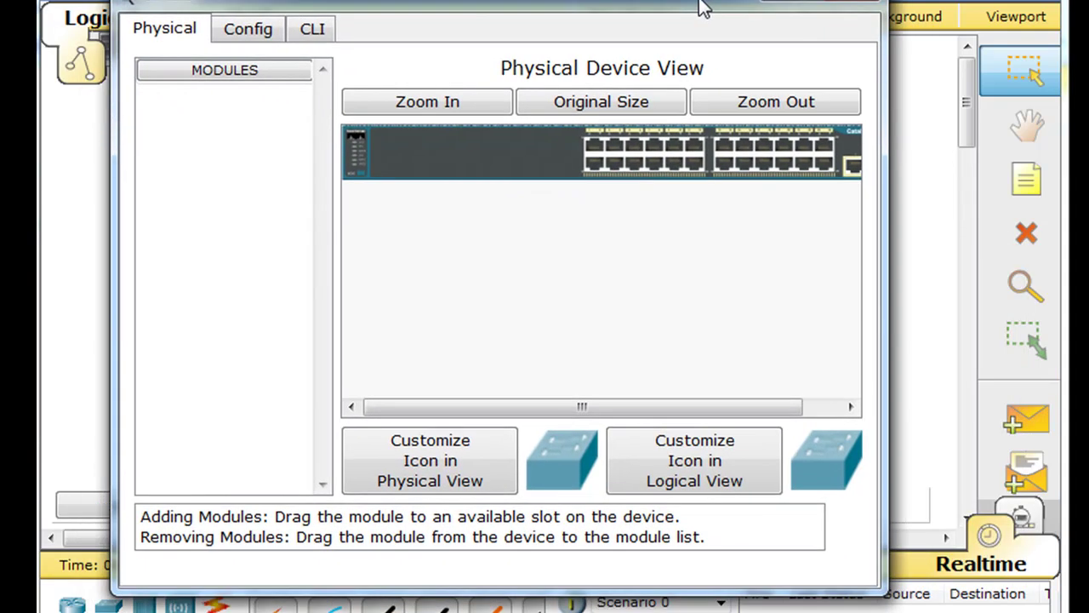
left_click(320, 34)
left_click_drag(417, 12, 393, 1)
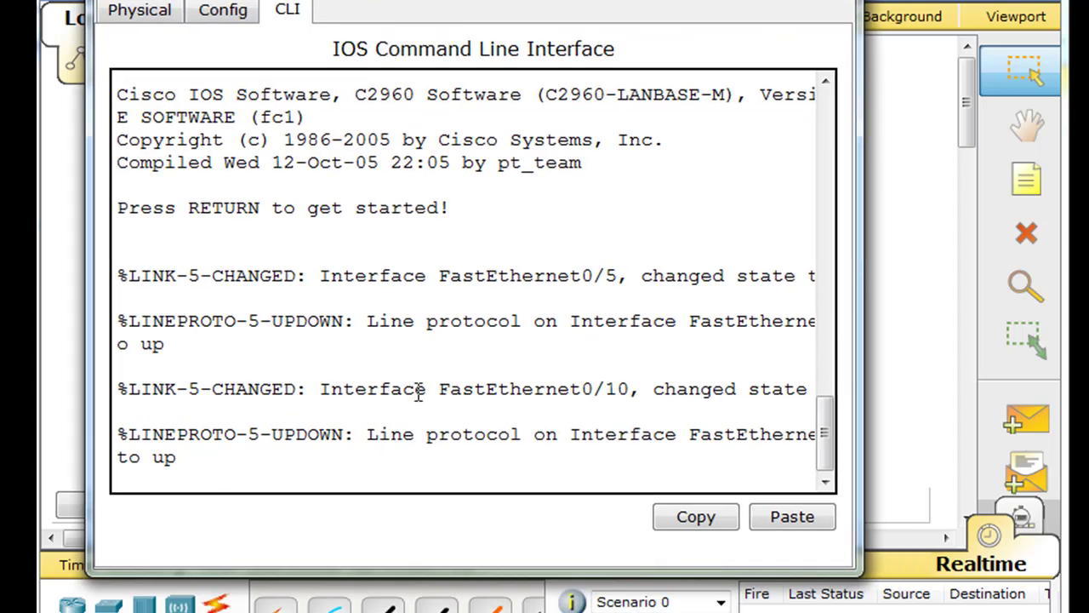
key("Return")
type("en")
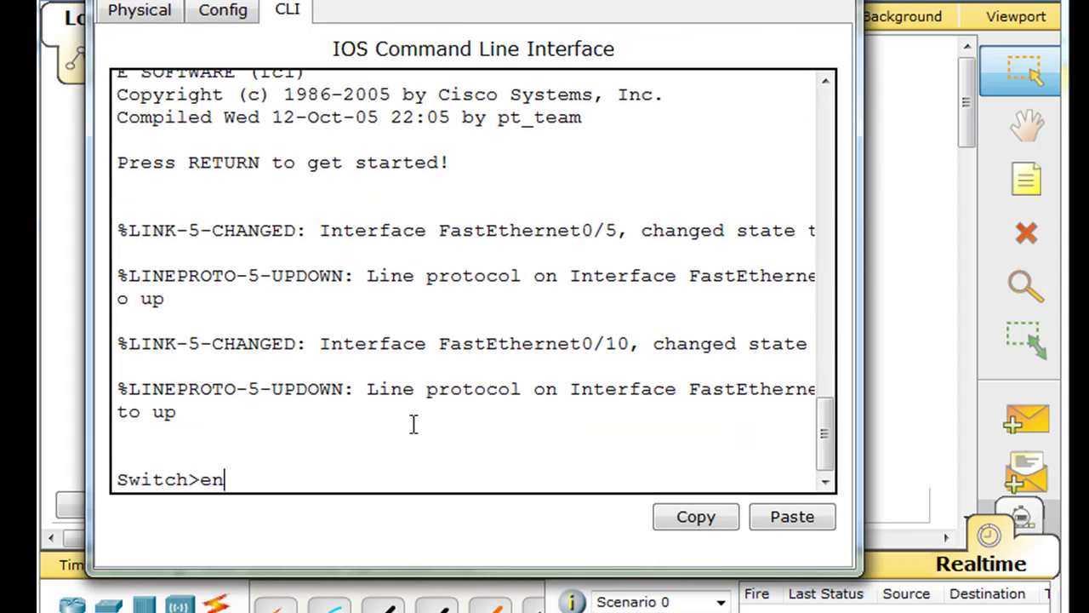
key("Return")
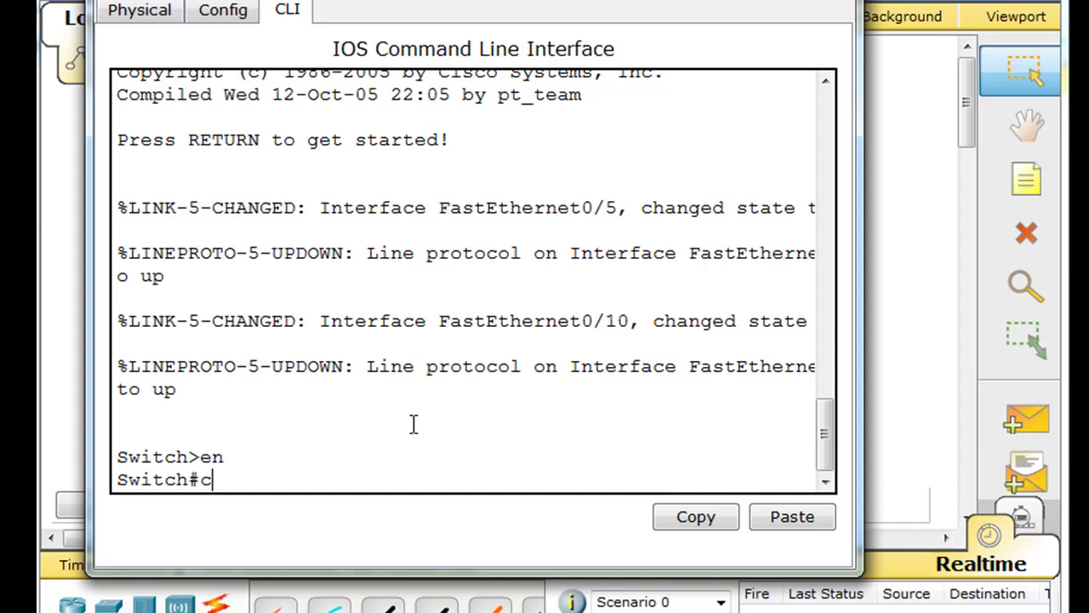
Run show vlan on the switch and enlarge its window to bring the VLAN table into view
type("show vlan")
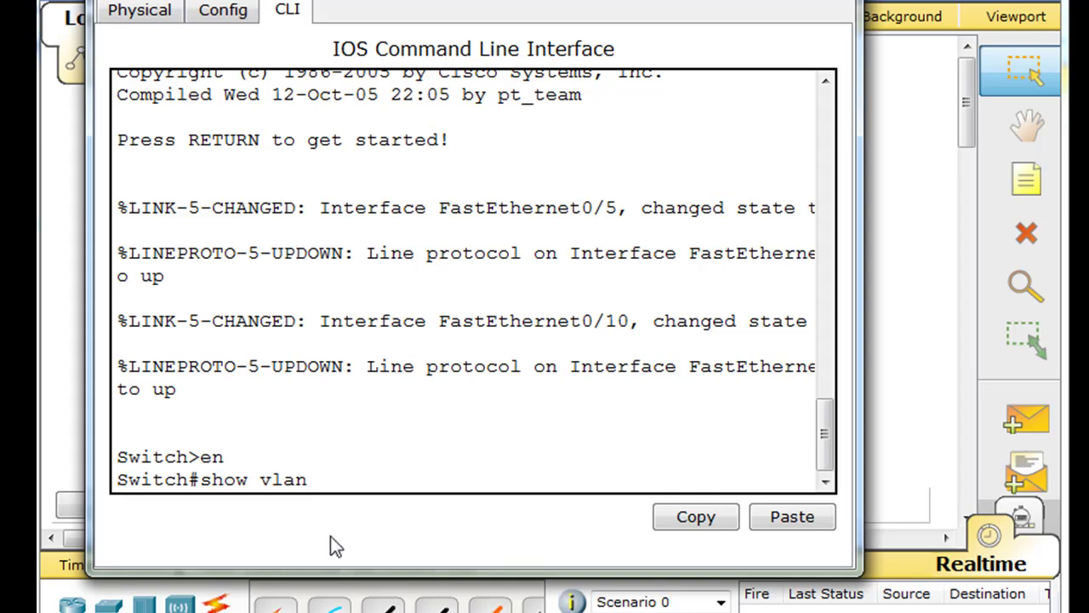
key("Return")
left_click_drag(861, 576, 1006, 573)
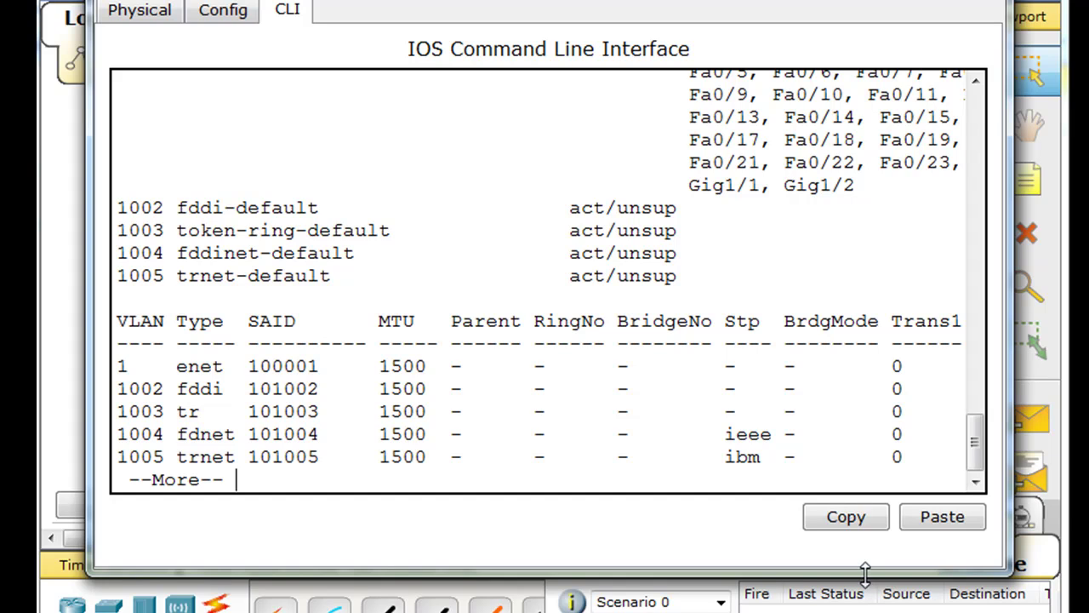
left_click_drag(866, 567, 874, 611)
mouse_move(976, 472)
left_mouse_down()
mouse_move(975, 440)
mouse_move(976, 463)
mouse_move(978, 454)
left_mouse_up()
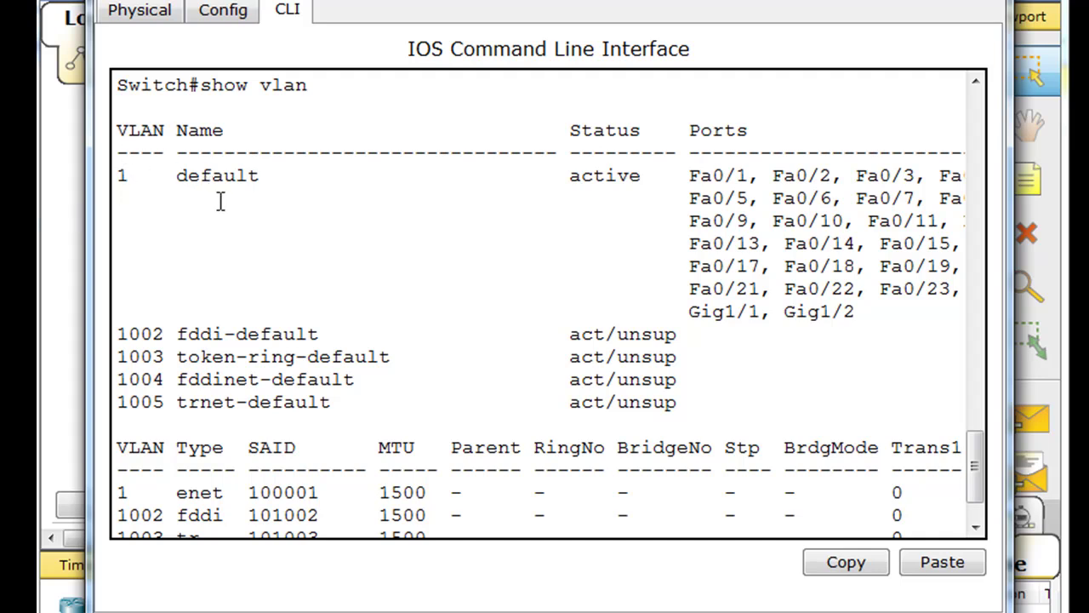
Examine the ports of default VLAN 1 and the reserved VLANs 1002 to 1005, and page to the end of the listing
left_click_drag(692, 173, 878, 315)
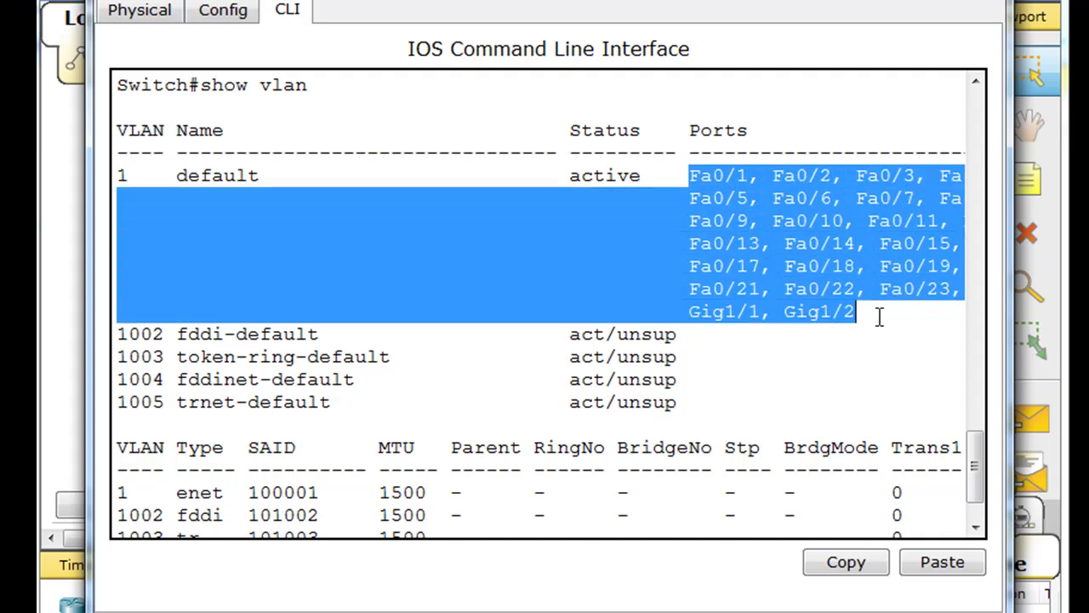
left_click(388, 198)
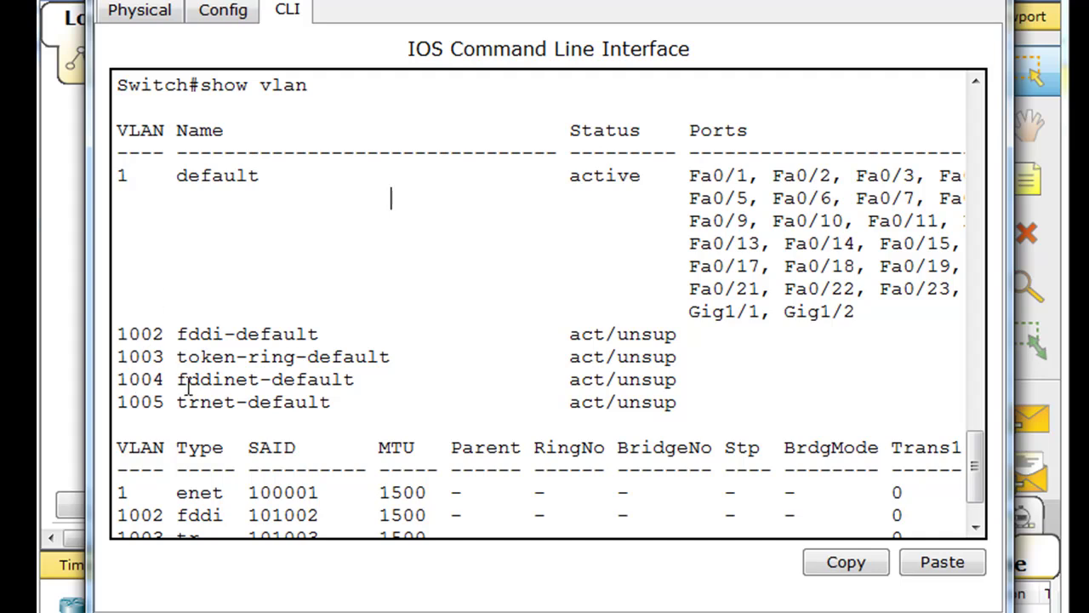
left_click_drag(176, 334, 224, 328)
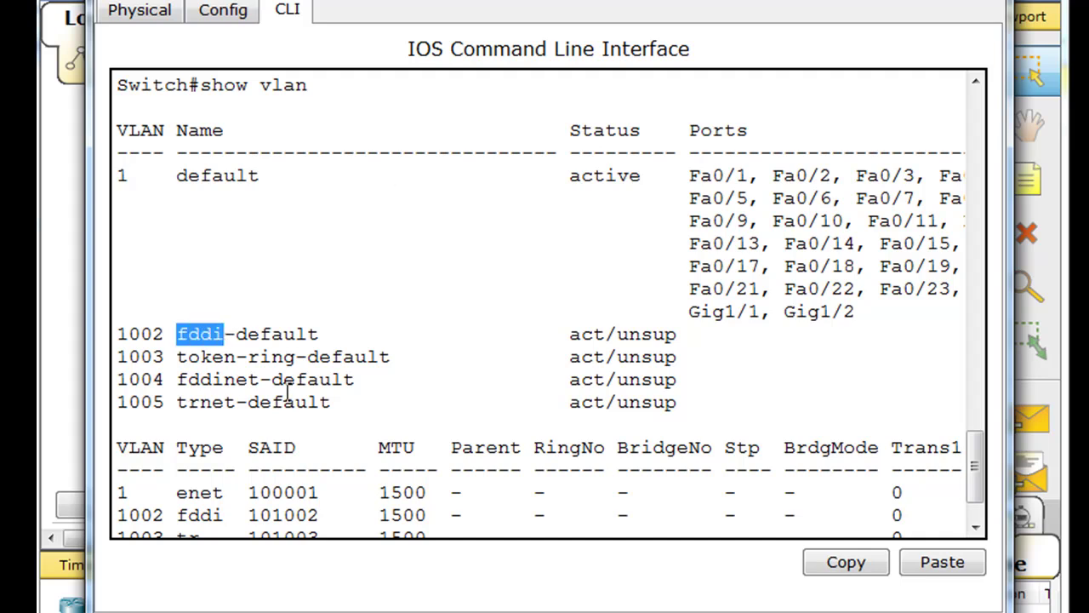
left_click_drag(177, 357, 284, 364)
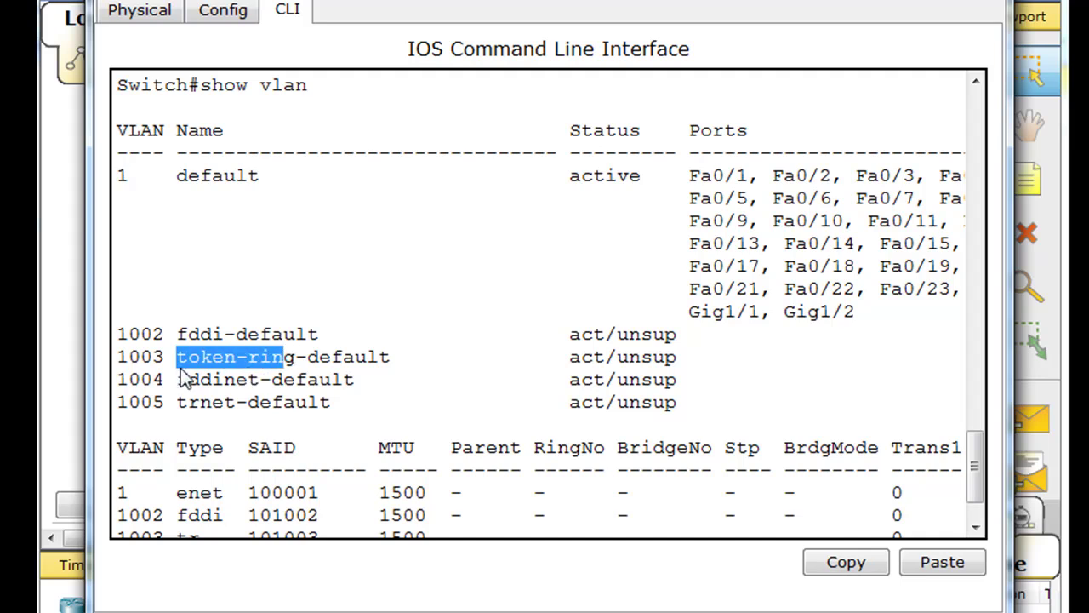
left_click_drag(177, 379, 266, 380)
left_click_drag(169, 402, 229, 403)
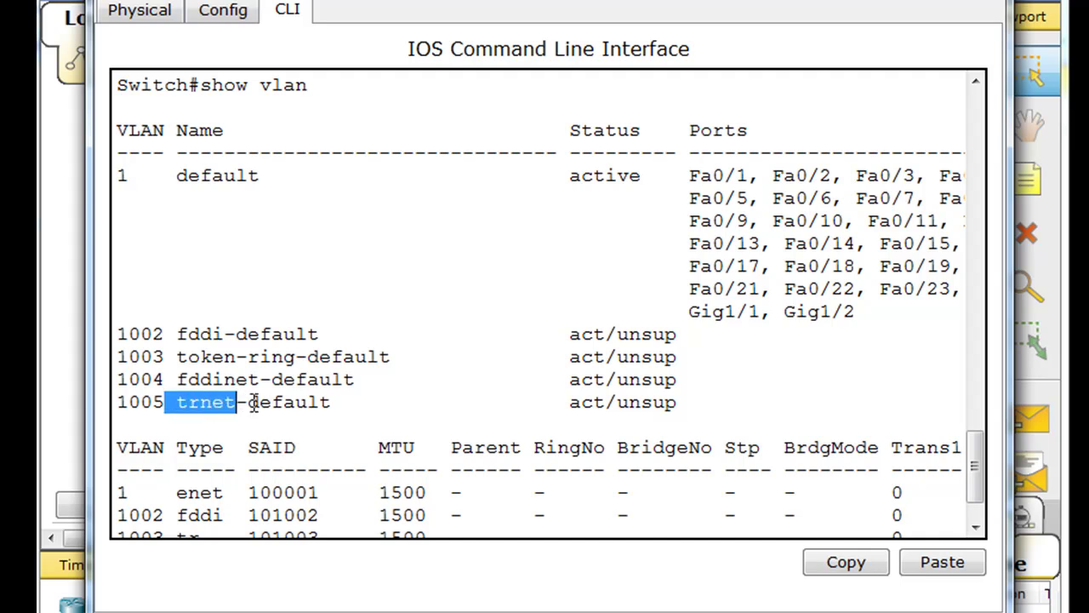
left_click(381, 398)
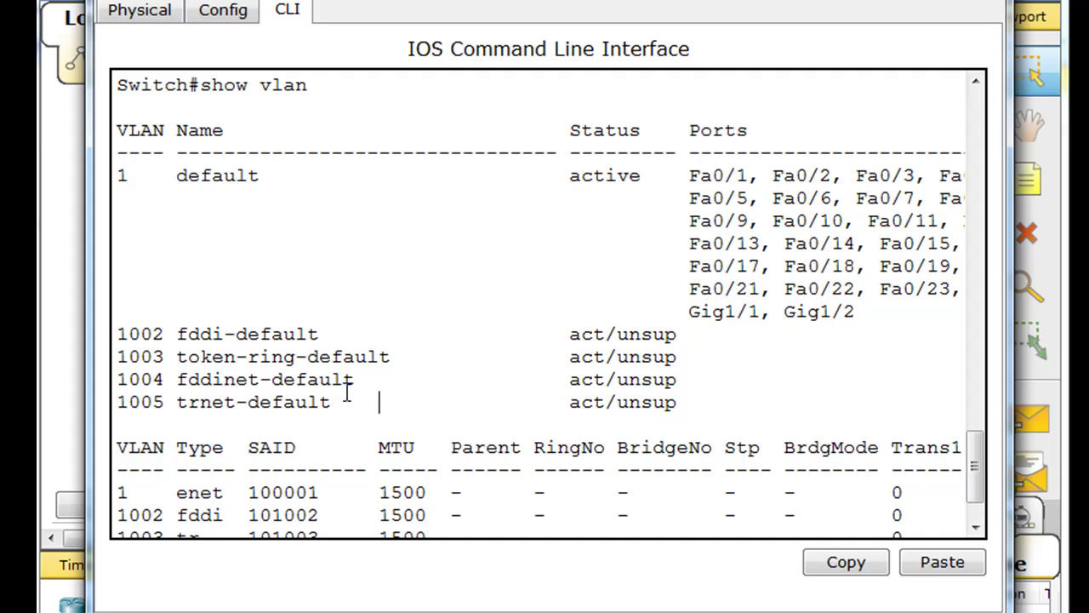
mouse_move(979, 456)
left_mouse_down()
mouse_move(978, 479)
mouse_move(977, 438)
mouse_move(984, 458)
left_mouse_up()
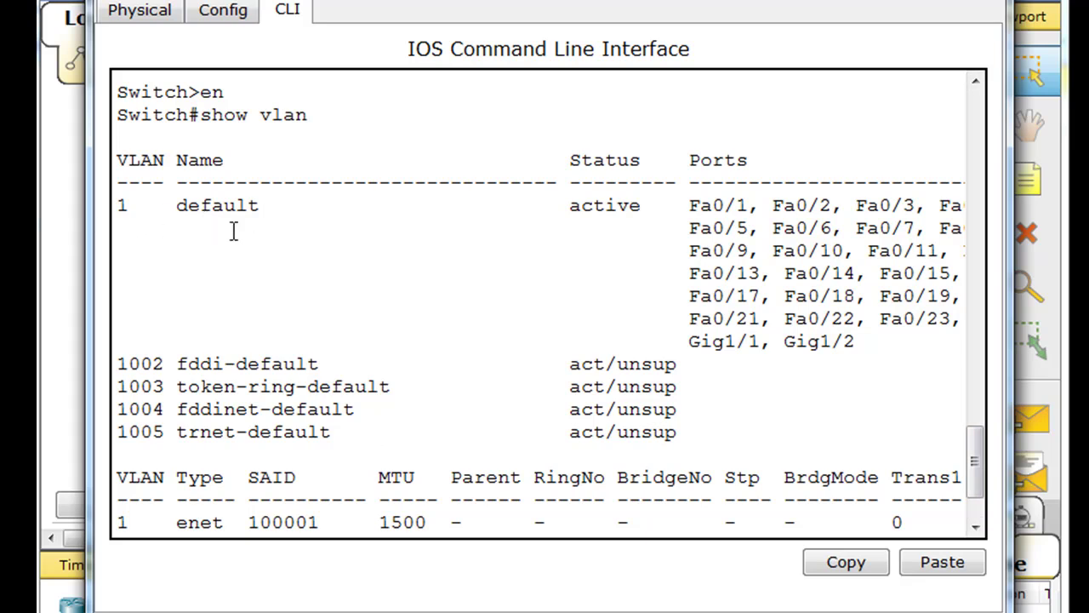
left_click_drag(119, 363, 405, 430)
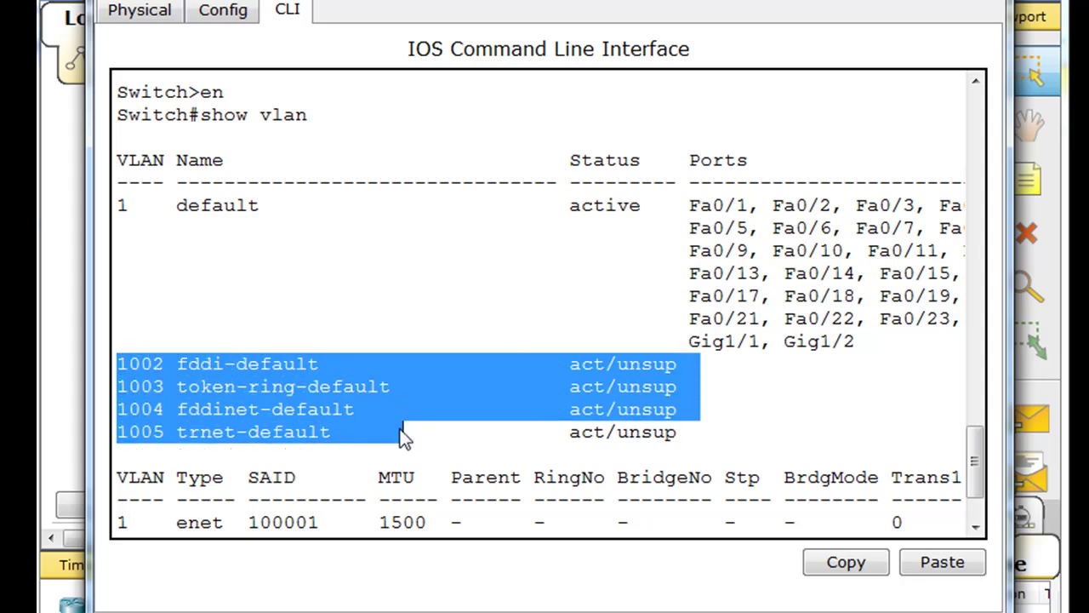
left_click(383, 412)
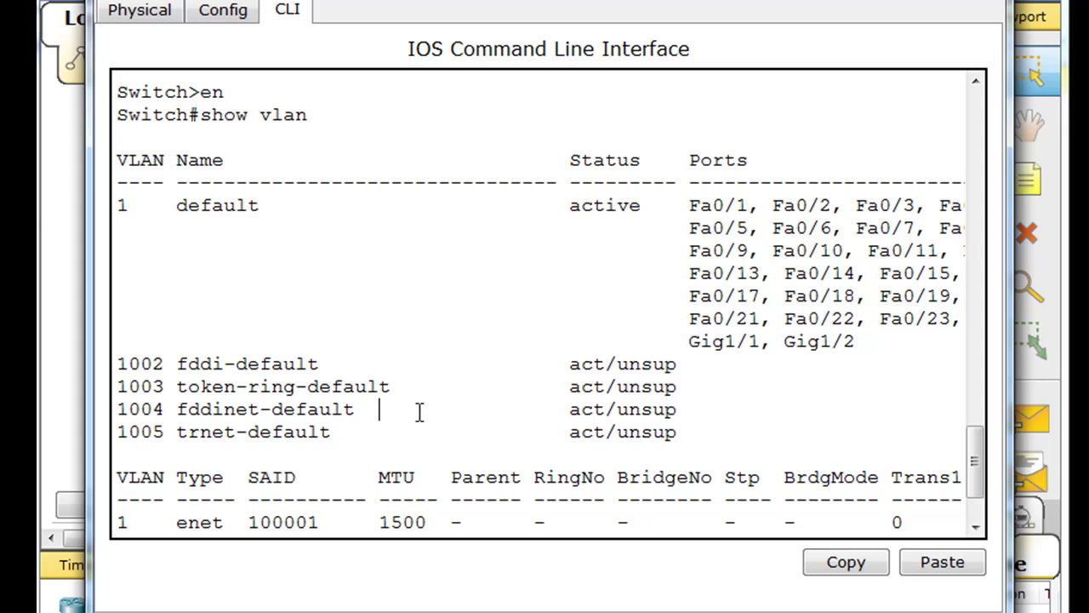
mouse_move(980, 445)
left_mouse_down()
mouse_move(980, 482)
mouse_move(986, 450)
left_mouse_up()
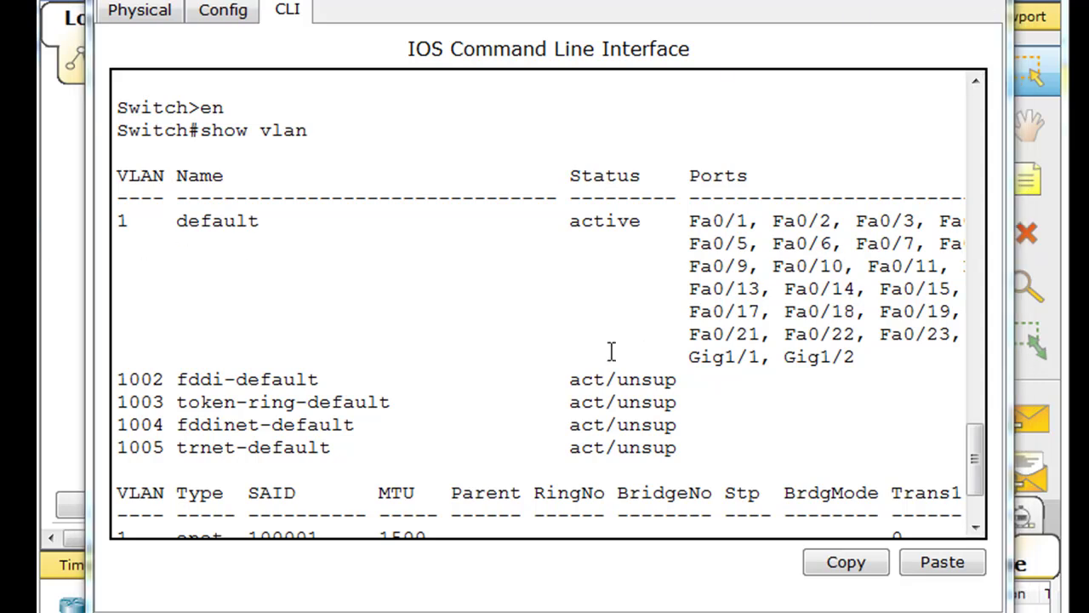
left_click_drag(976, 450, 976, 494)
key("space")
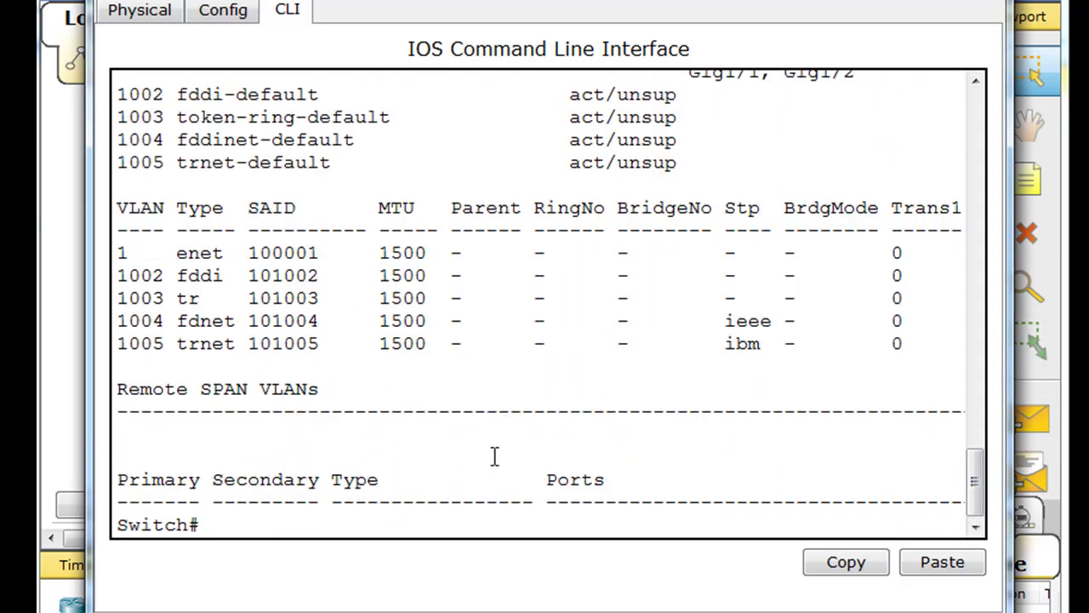
Enter global configuration mode with conf t and create VLAN 50 on the switch
type("conf t")
key("Return")
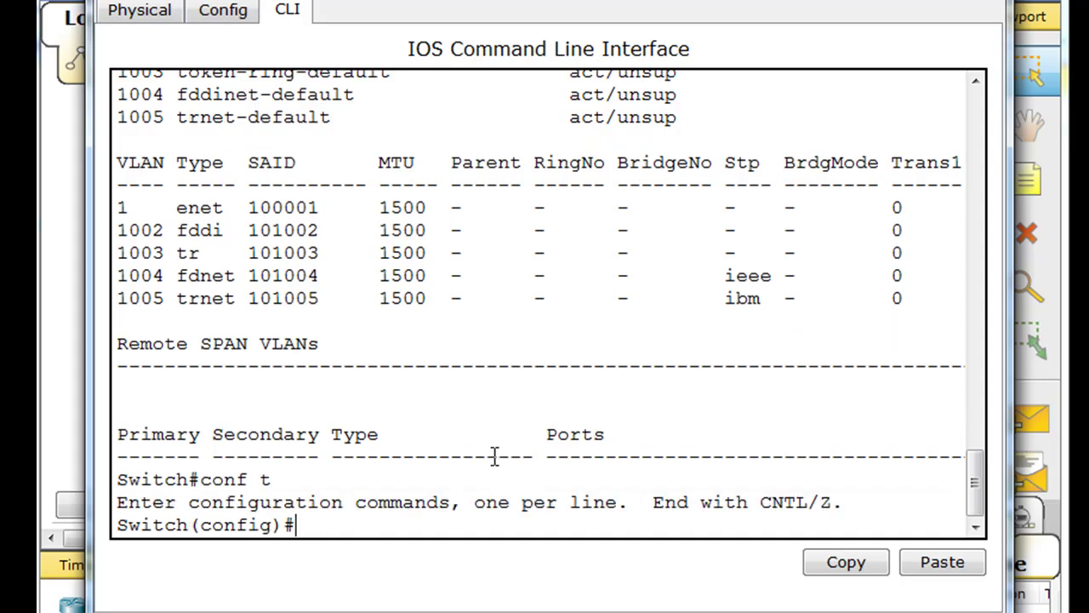
type("vlan 50")
key("Return")
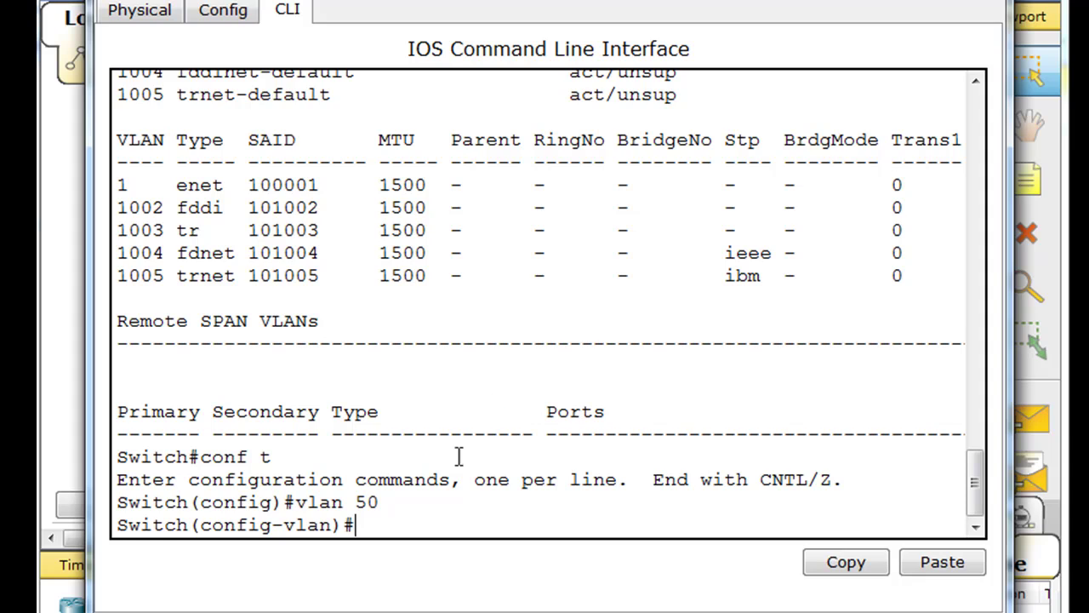
List the commands available in VLAN configuration mode with ? and review the exit, name and no options
left_click_drag(333, 525, 201, 525)
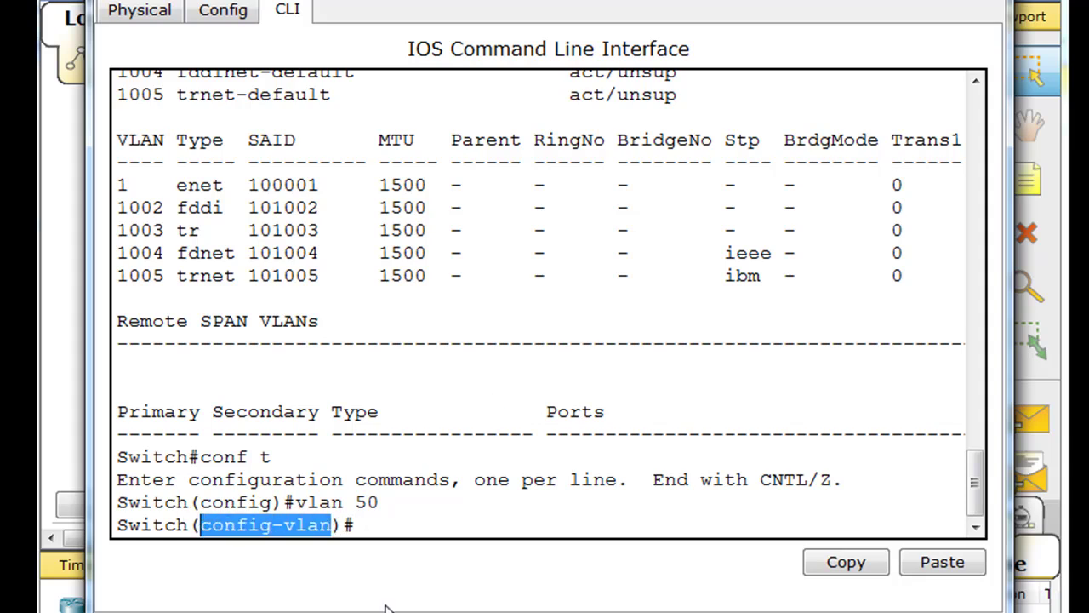
left_click(364, 527)
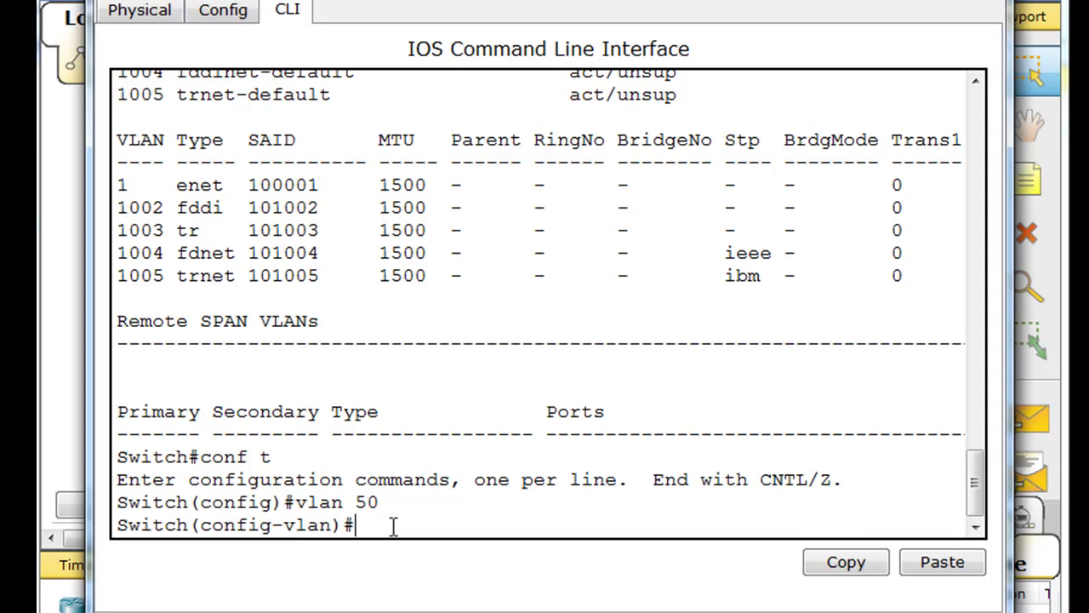
type("?")
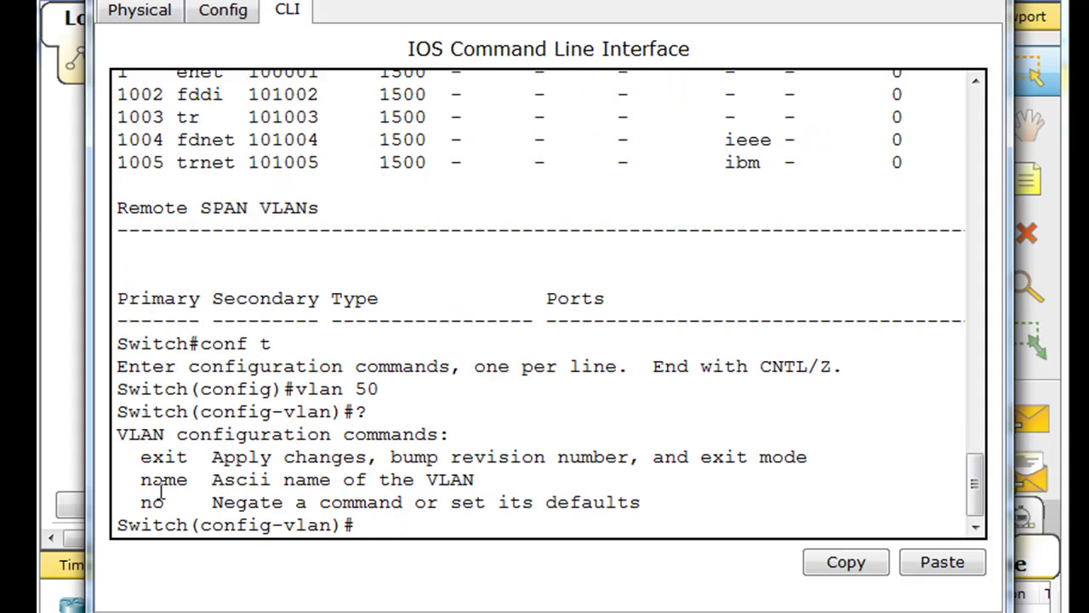
left_click_drag(141, 504, 165, 504)
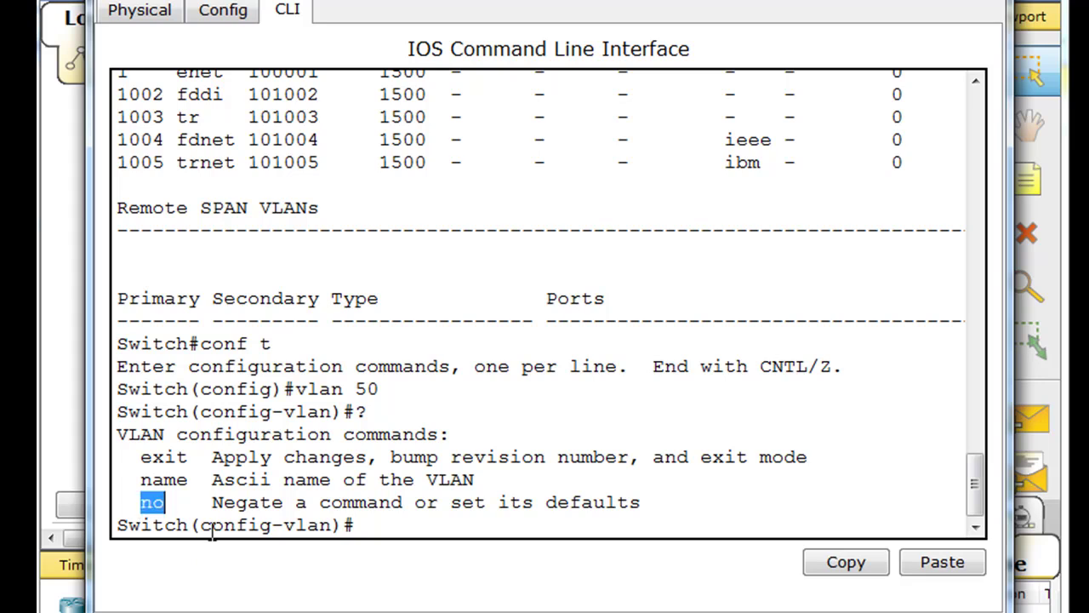
Name VLAN 50 student
left_click(359, 526)
type("name")
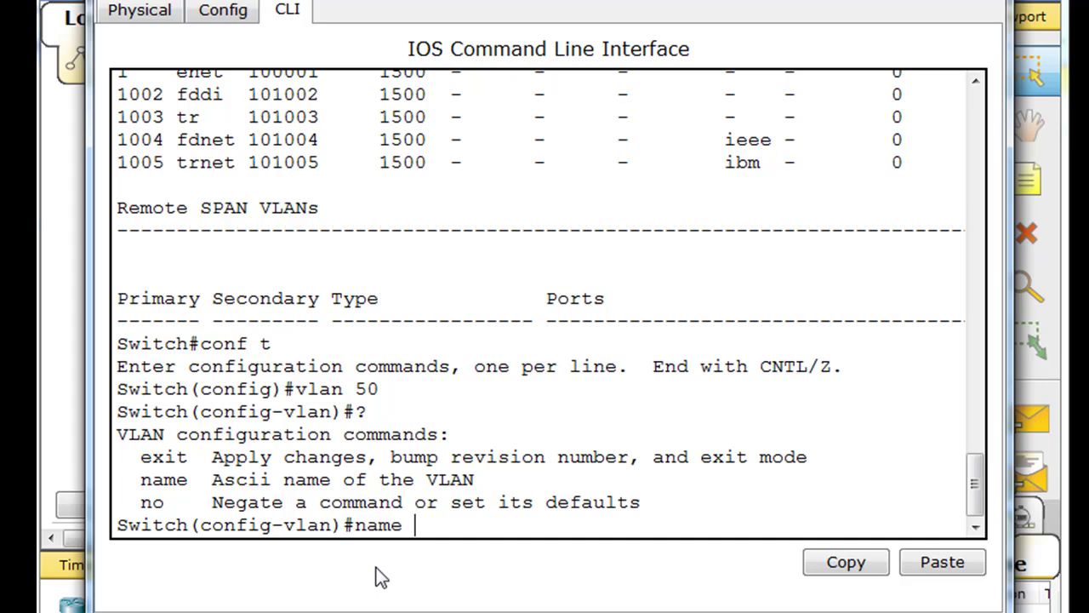
type(" student")
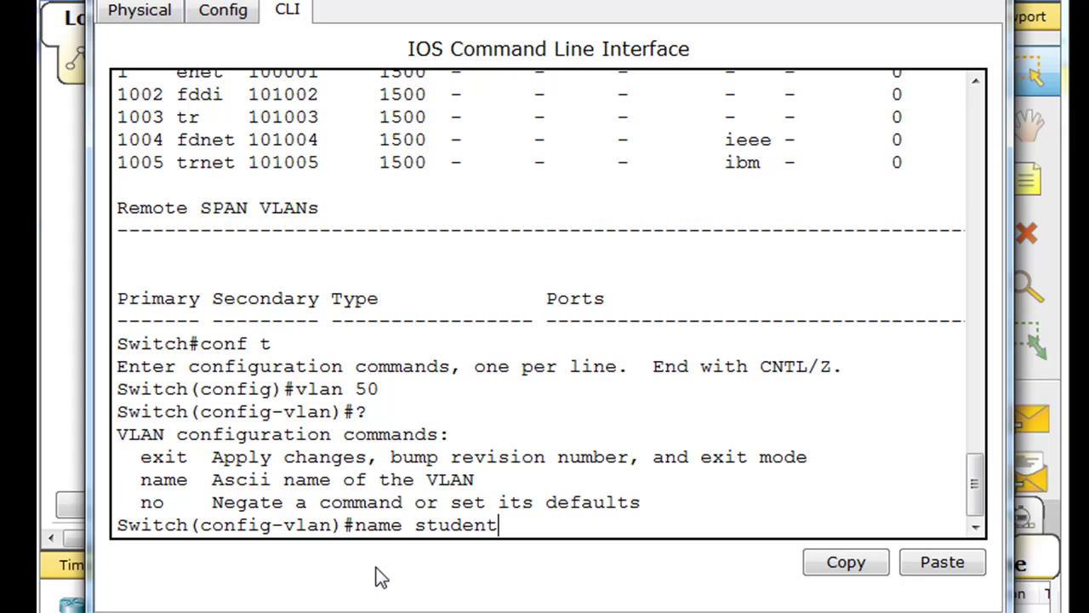
key("Return")
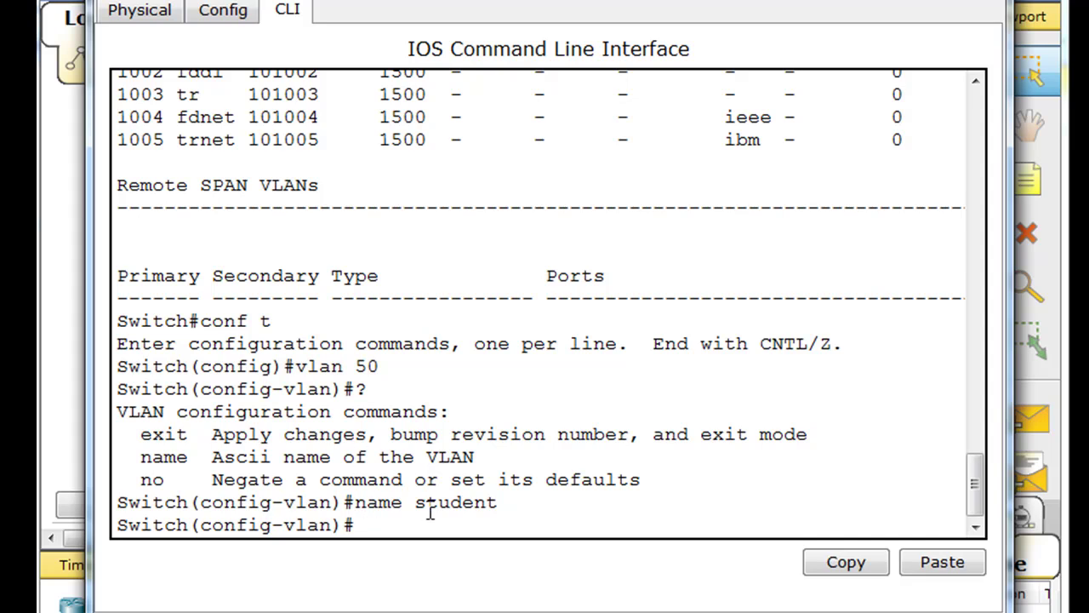
Create VLAN 99 with the name mgt, and return to privileged EXEC mode
type("vlan 99")
key("Return")
type("name")
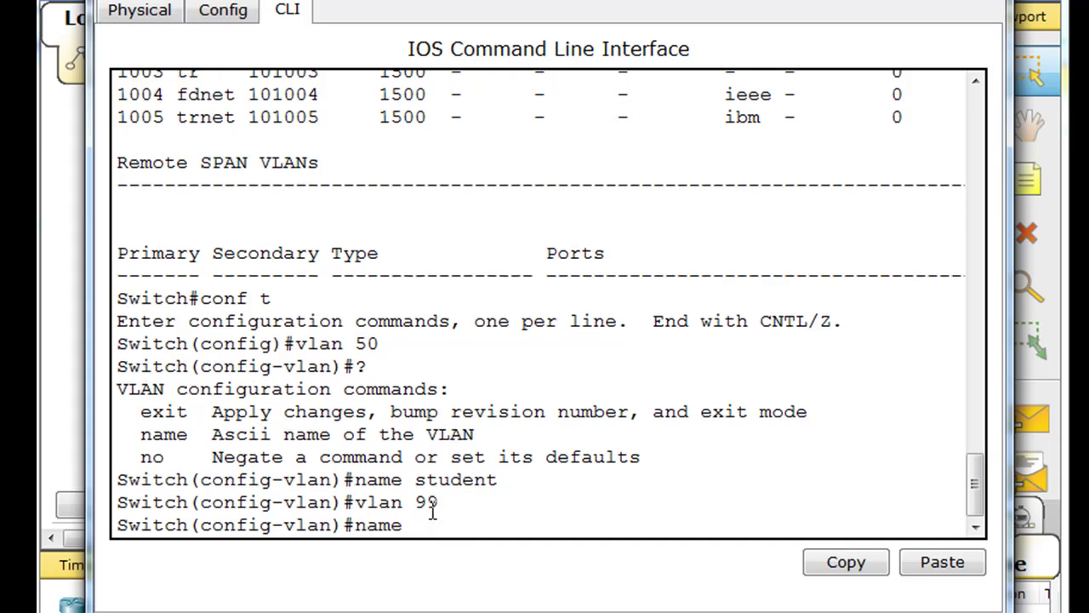
type(" mgt")
key("Return")
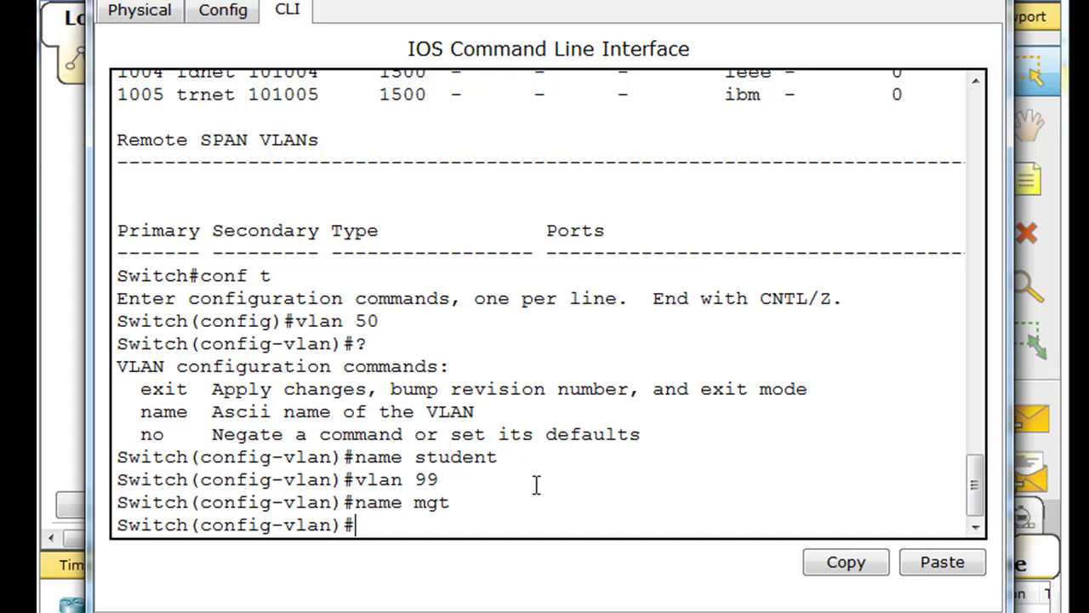
type("exit")
key("Return")
key("ctrl+z")
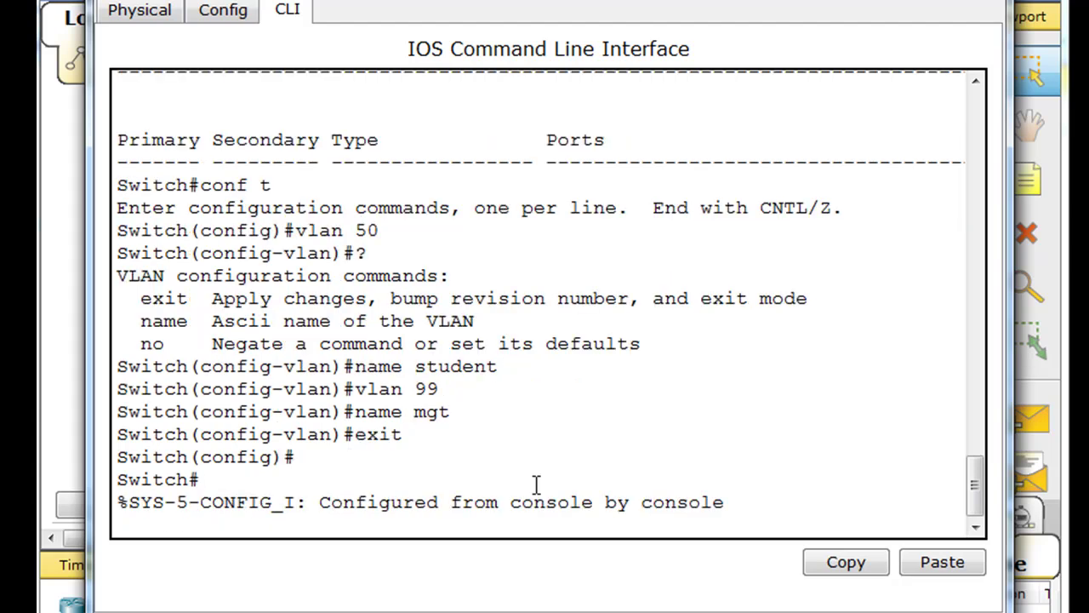
Display the switch's running configuration with show run and page through to its end
type("show run")
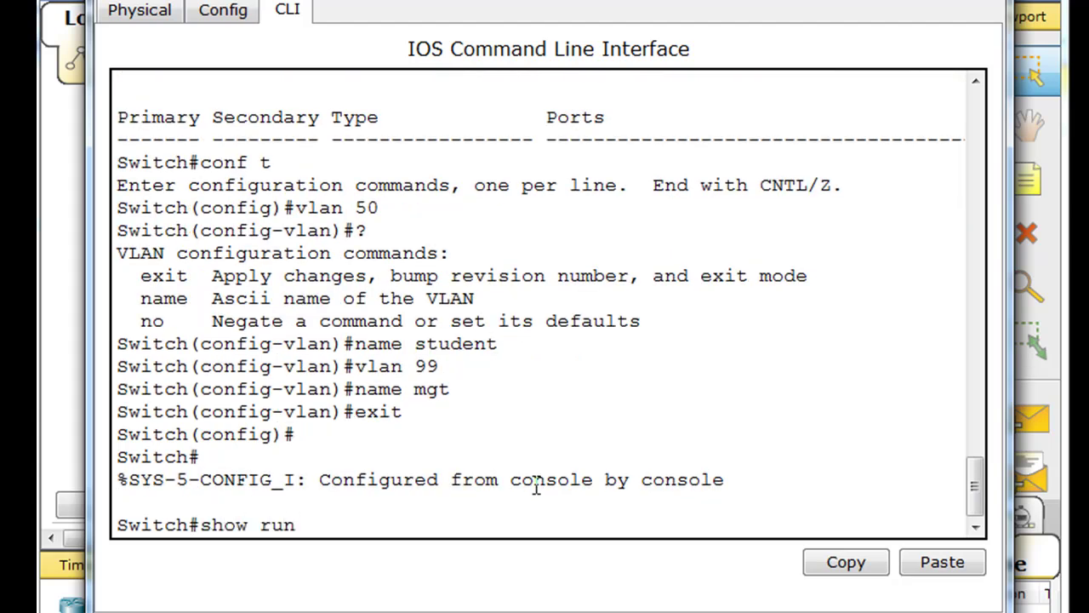
key("Return")
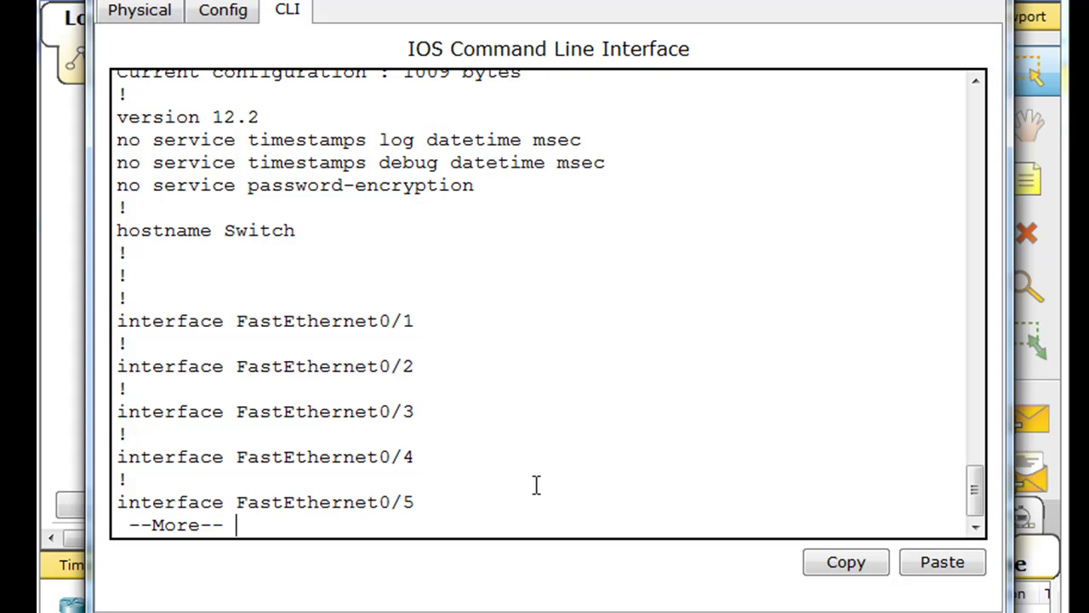
key("space")
key("space")
key("space")
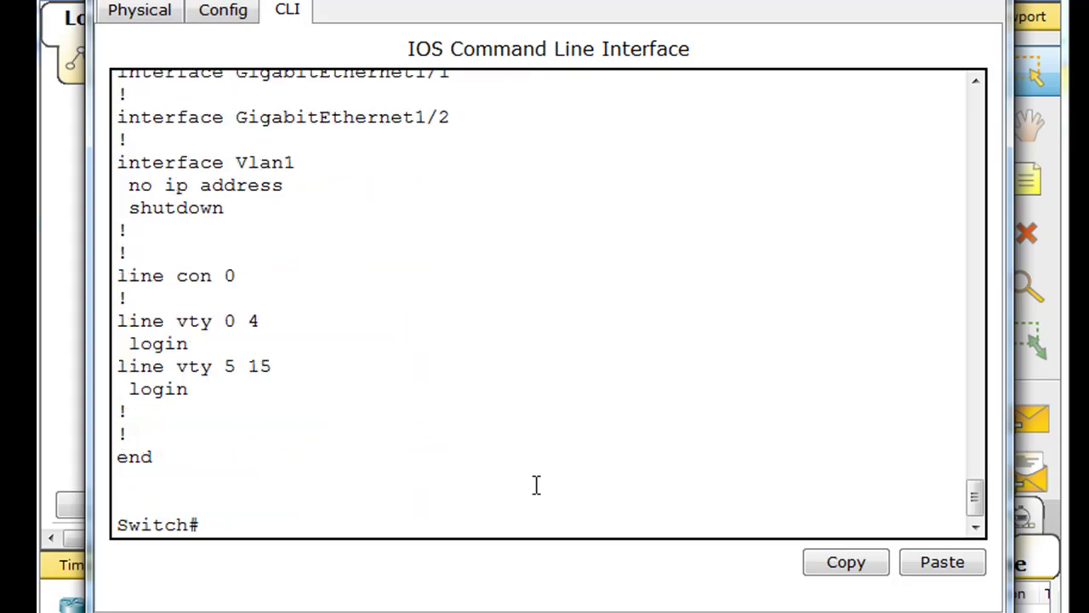
Run show vlan, examine the names and status of VLANs 50 and 99, and page to the end of the listing
type("show vlan")
key("Return")
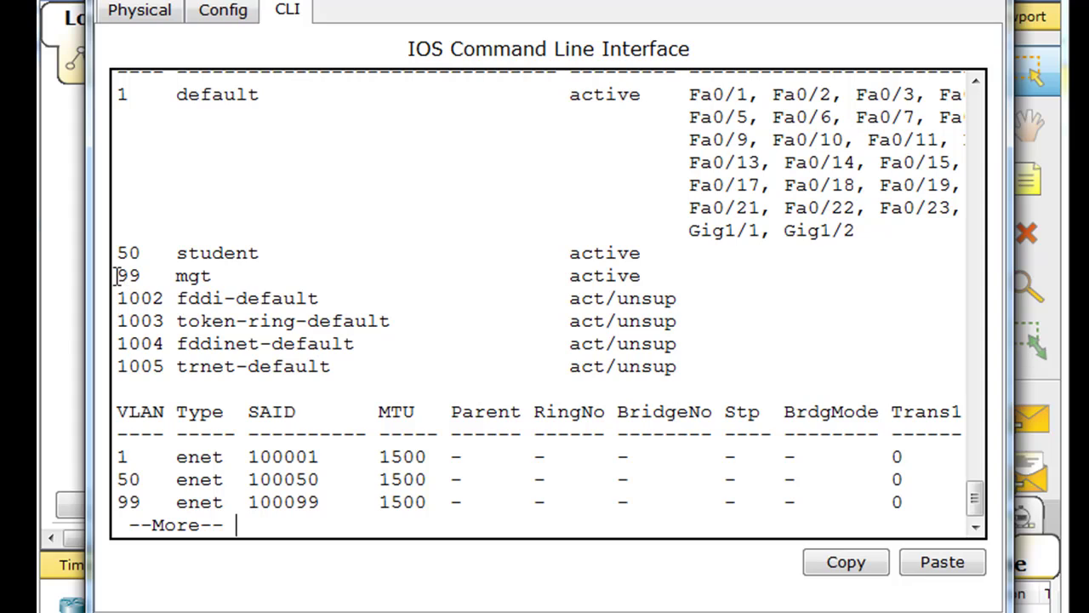
left_click_drag(171, 275, 223, 275)
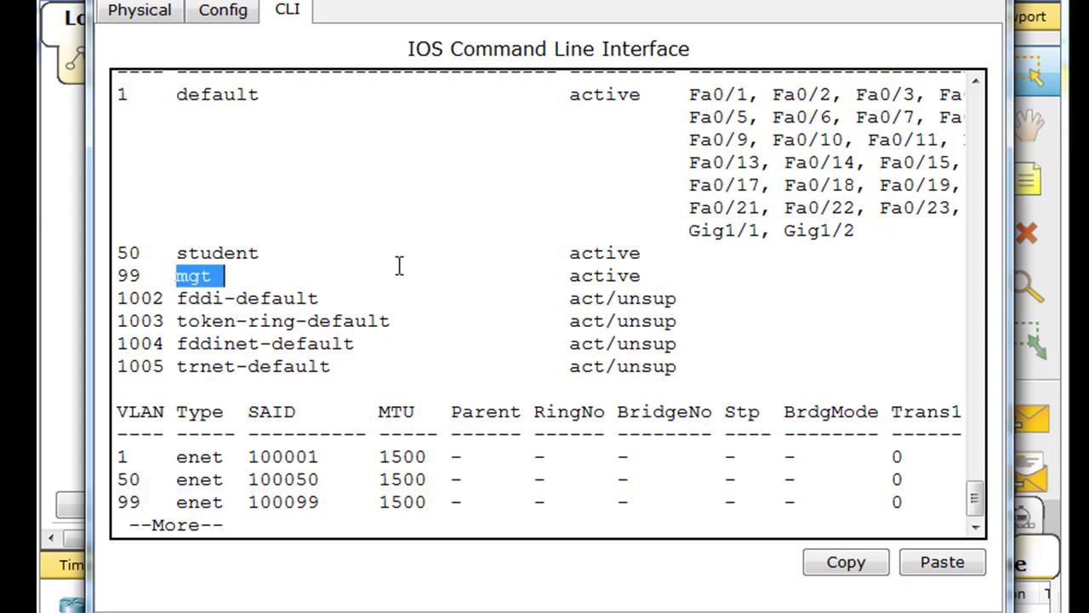
left_click(630, 275)
left_click_drag(630, 275, 76, 259)
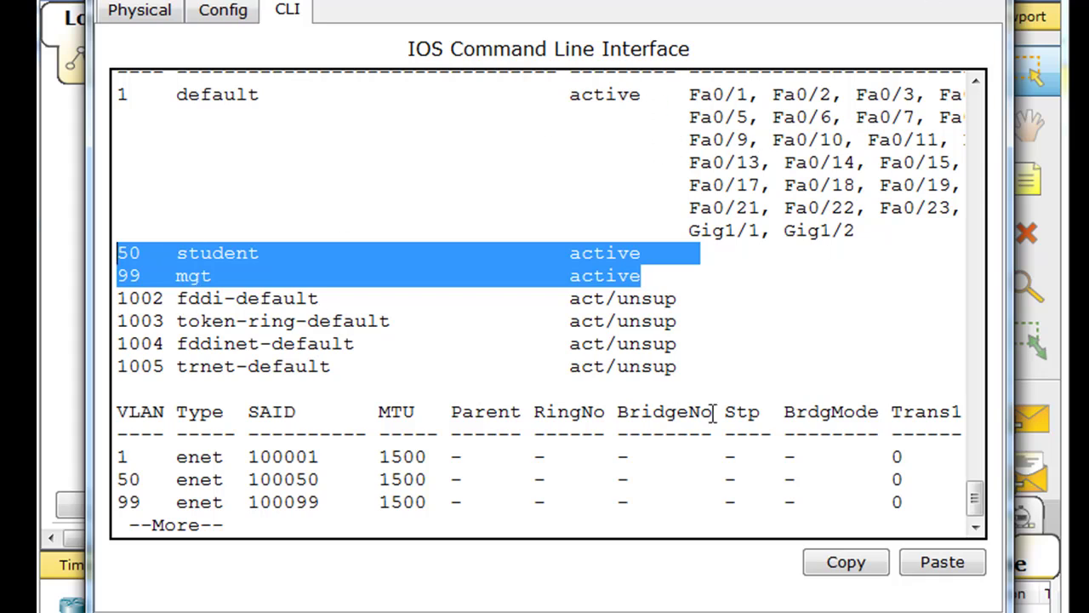
key("space")
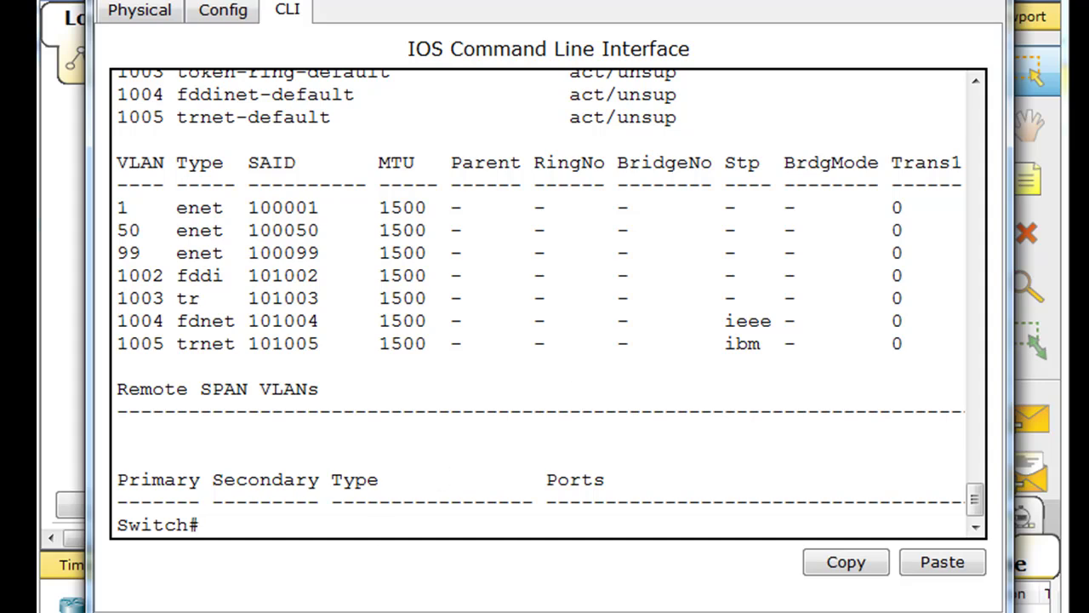
Inspect PC 192.168.1.101 and its switch port in the topology, and return to Switch0's command line
left_click(953, 2)
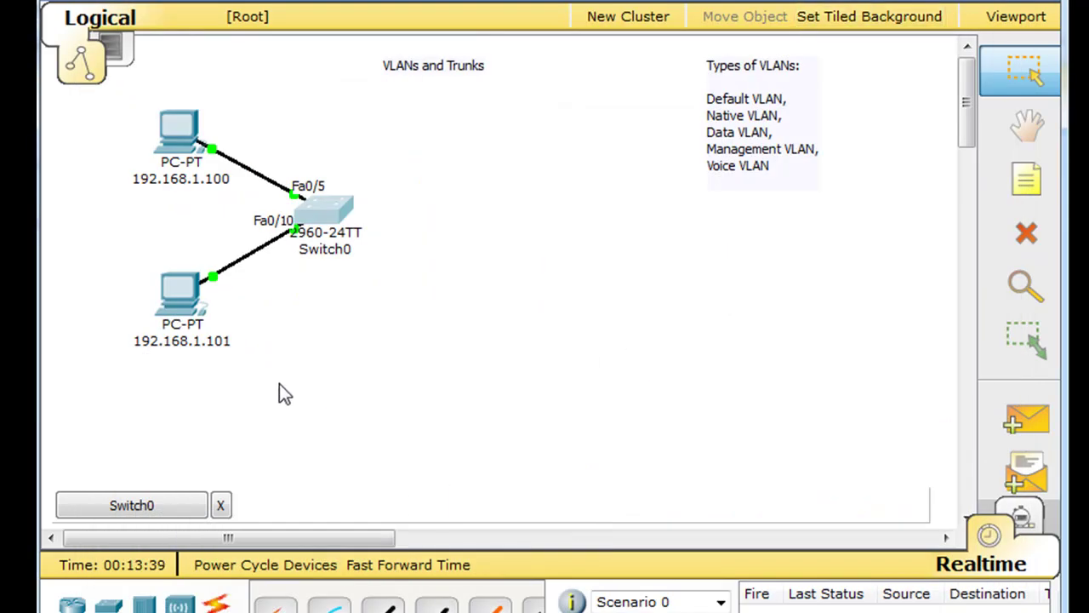
mouse_move(183, 302)
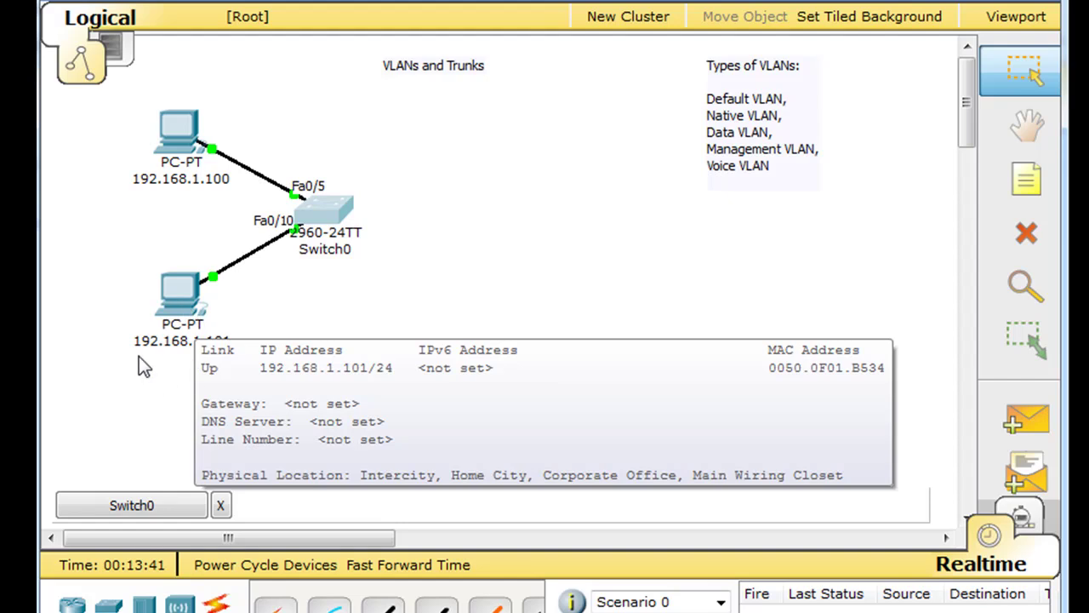
mouse_move(181, 338)
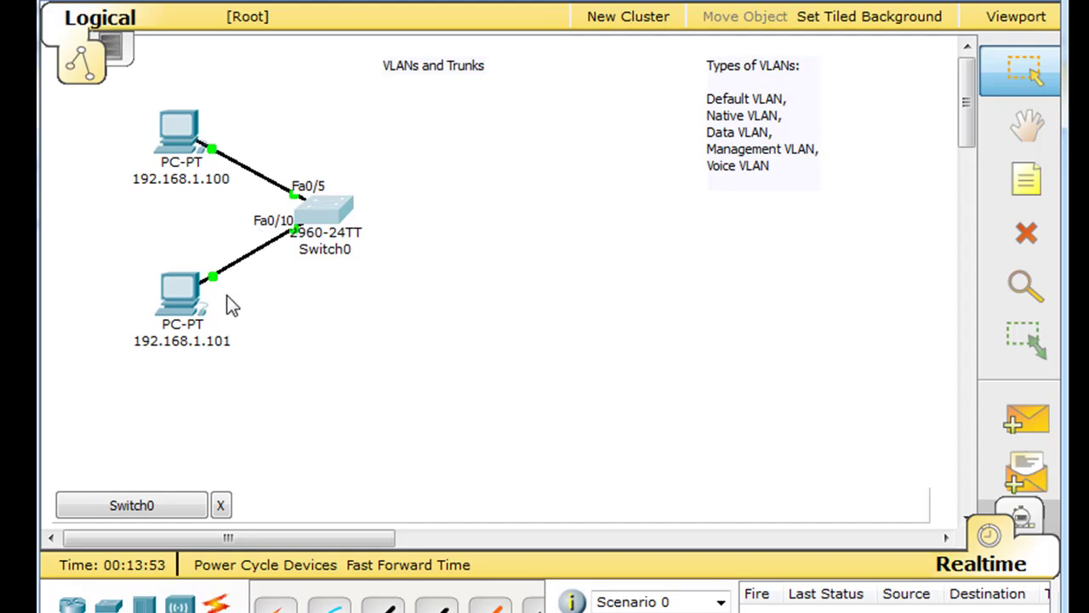
left_click(336, 208)
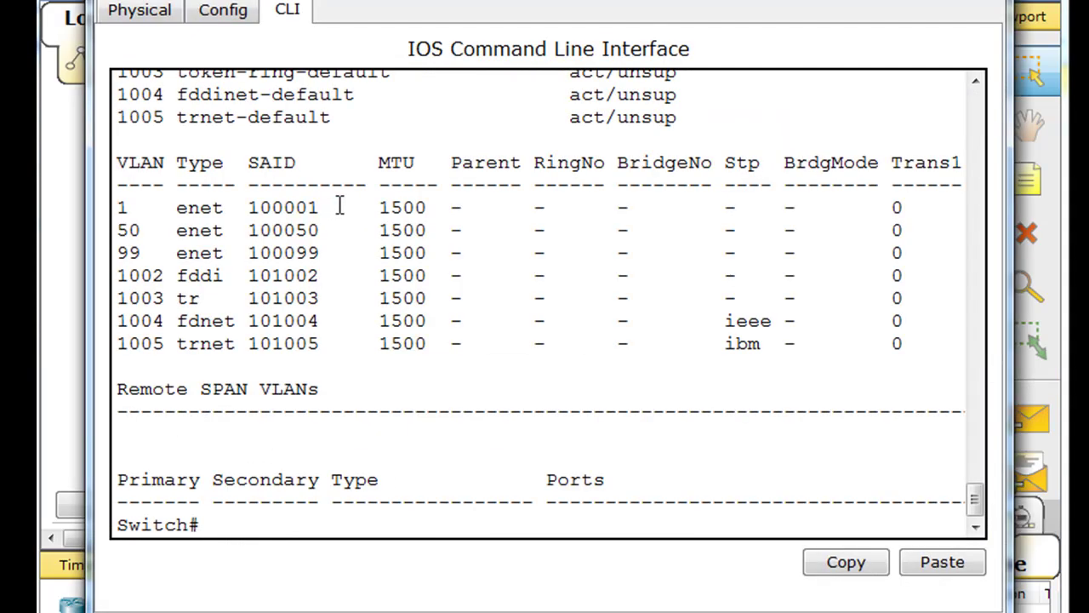
left_click(253, 525)
type("int fa")
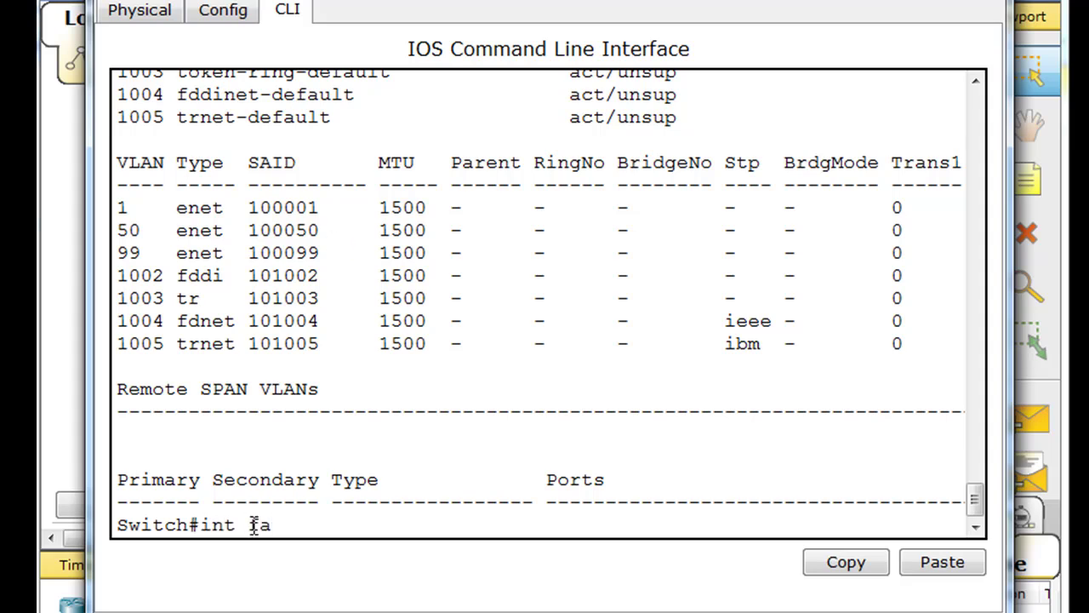
key("BackSpace")
key("BackSpace")
key("BackSpace")
key("BackSpace")
key("BackSpace")
key("BackSpace")
Enter global configuration mode with configure terminal and open interface fastEthernet 0/10 for configuration
type("configure ")
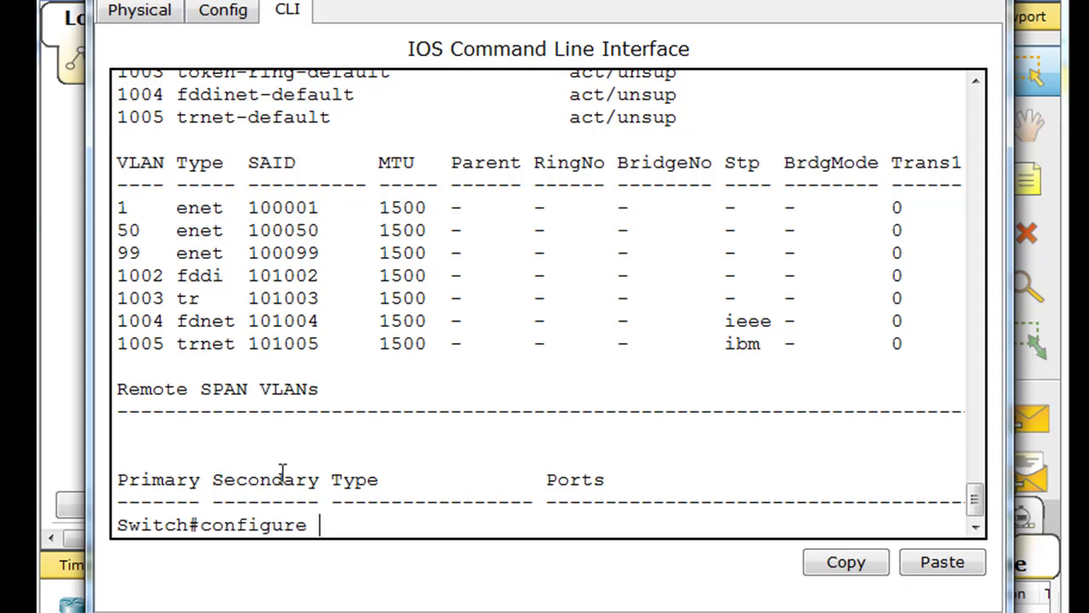
type("terminal")
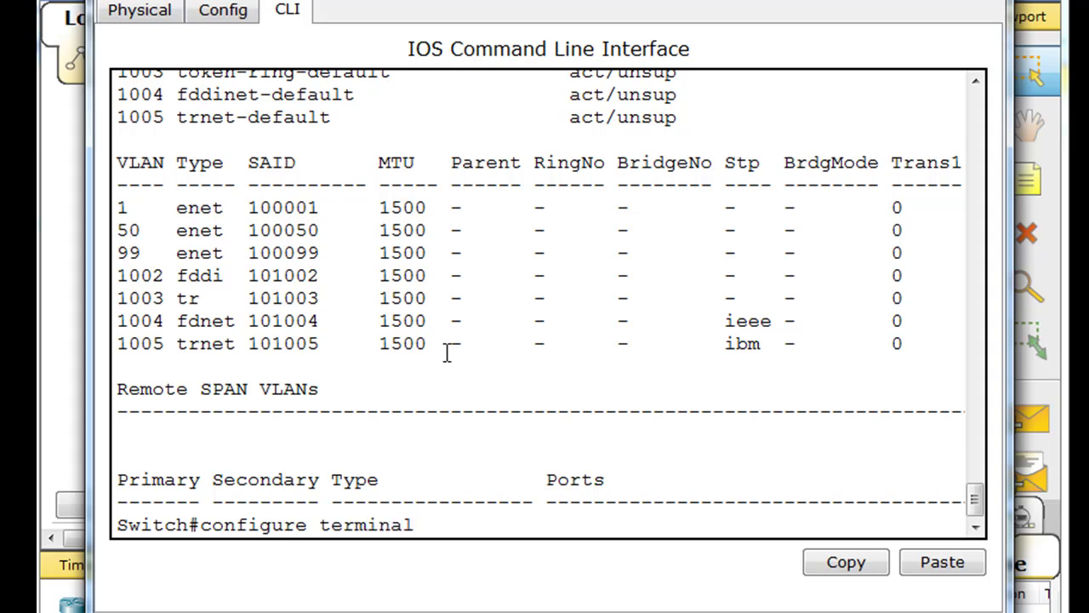
key("Return")
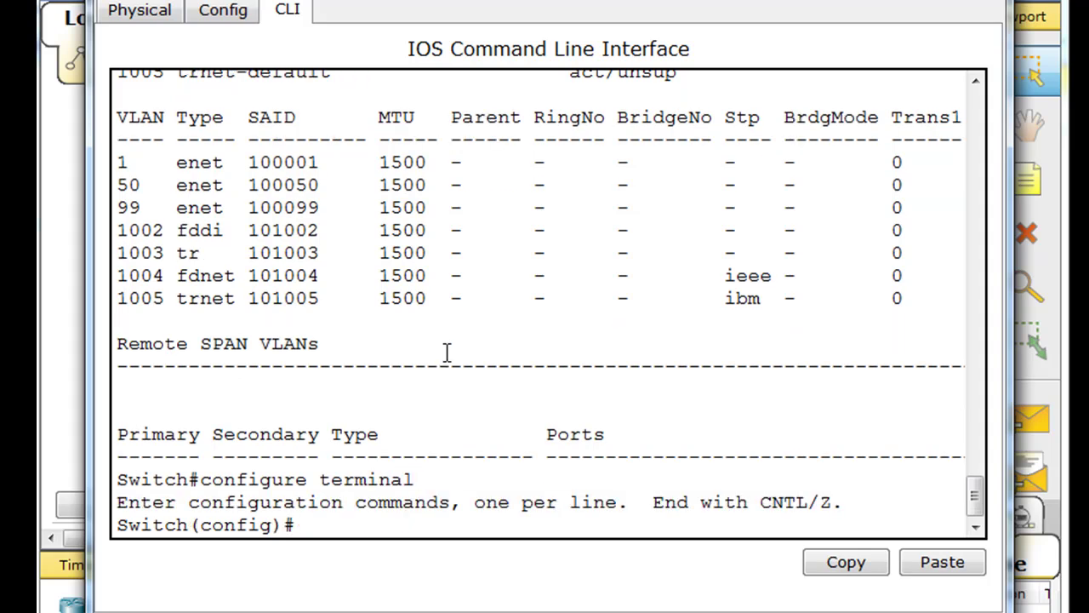
type("int")
key("Tab")
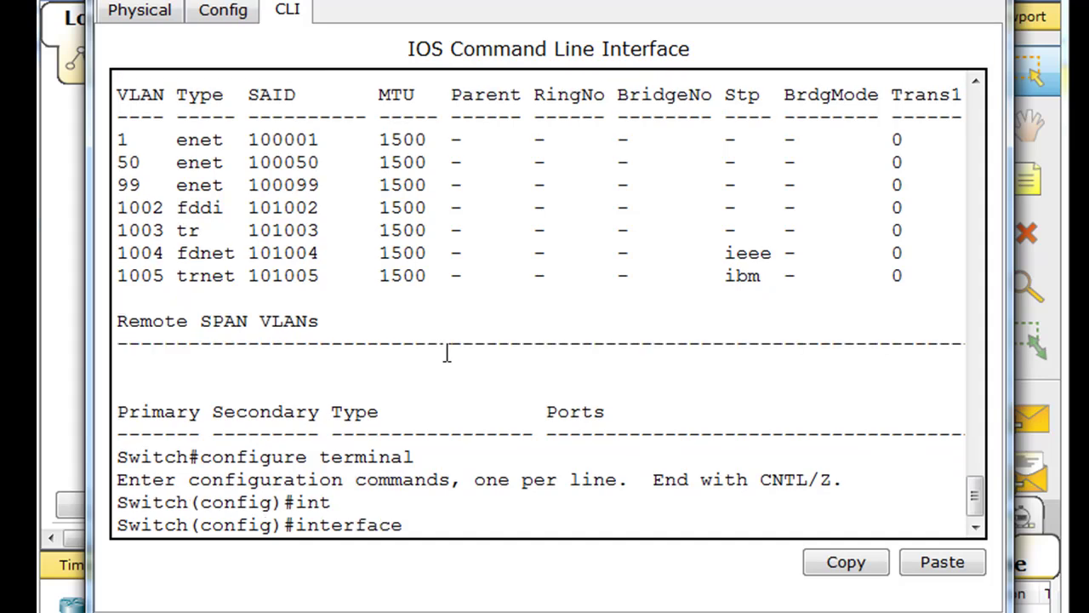
type("fa")
key("Tab")
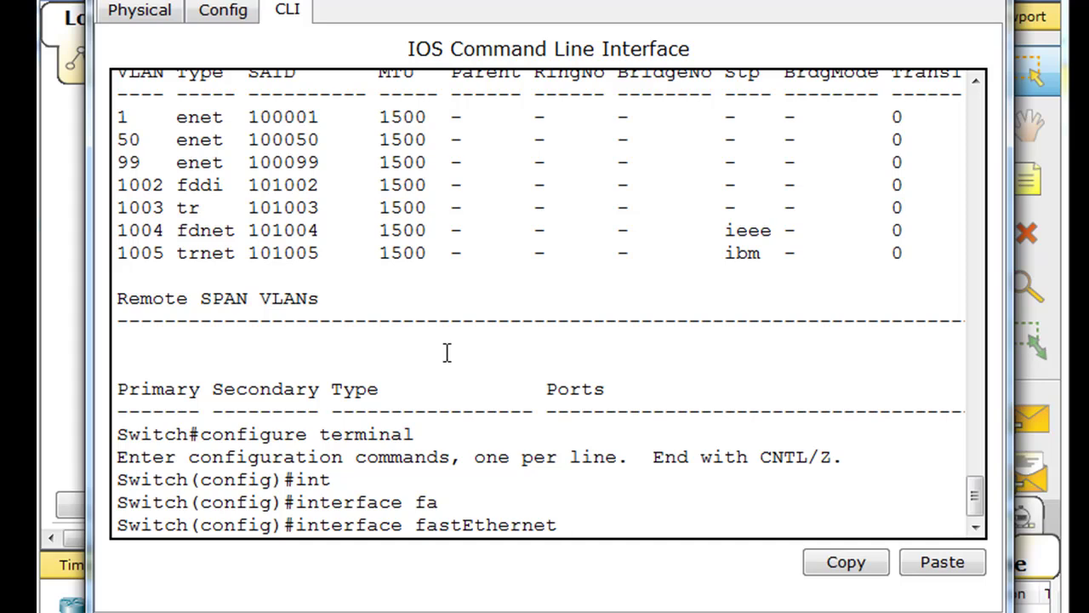
type("0/10")
key("Return")
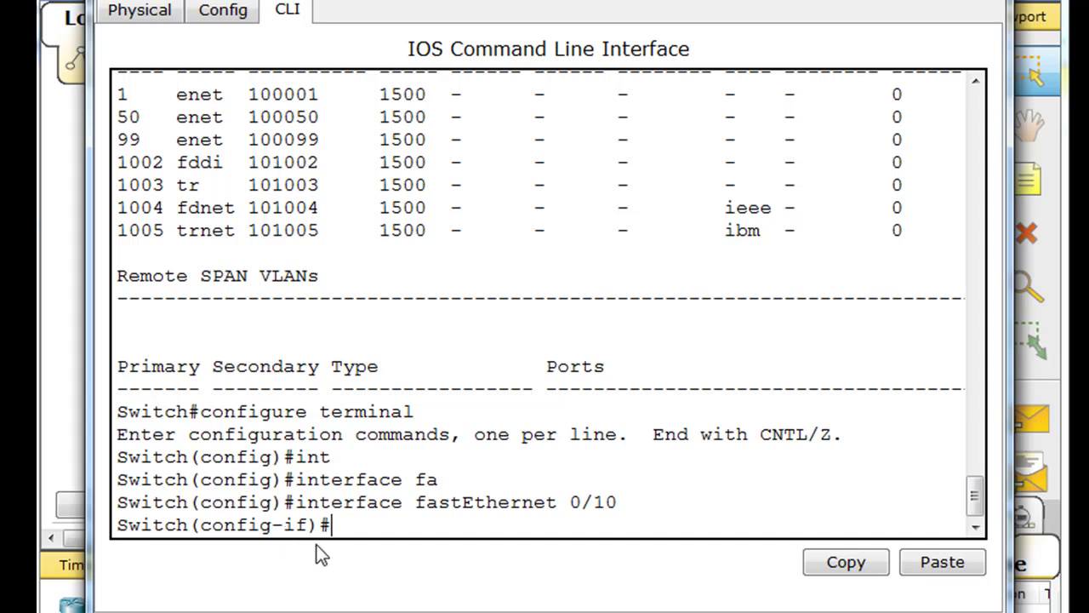
Set the fastEthernet 0/10 port to access mode with switchport mode access
type("switch")
key("Tab")
type("mode access")
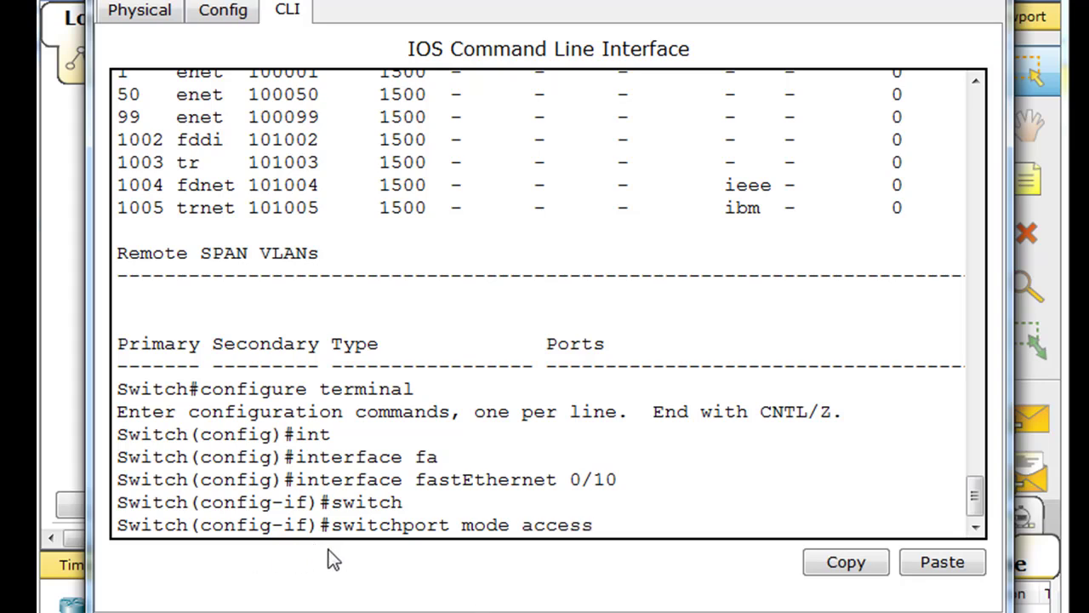
key("Return")
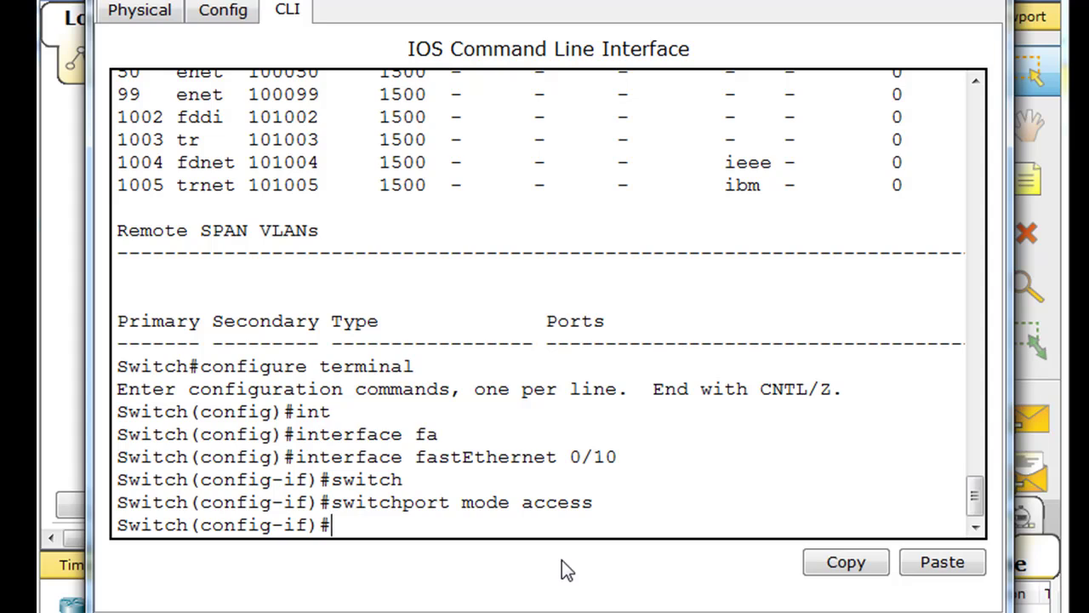
Assign the fastEthernet 0/10 port to VLAN 50 with switchport access vlan 50, and end configuration mode
type("sw")
key("Tab")
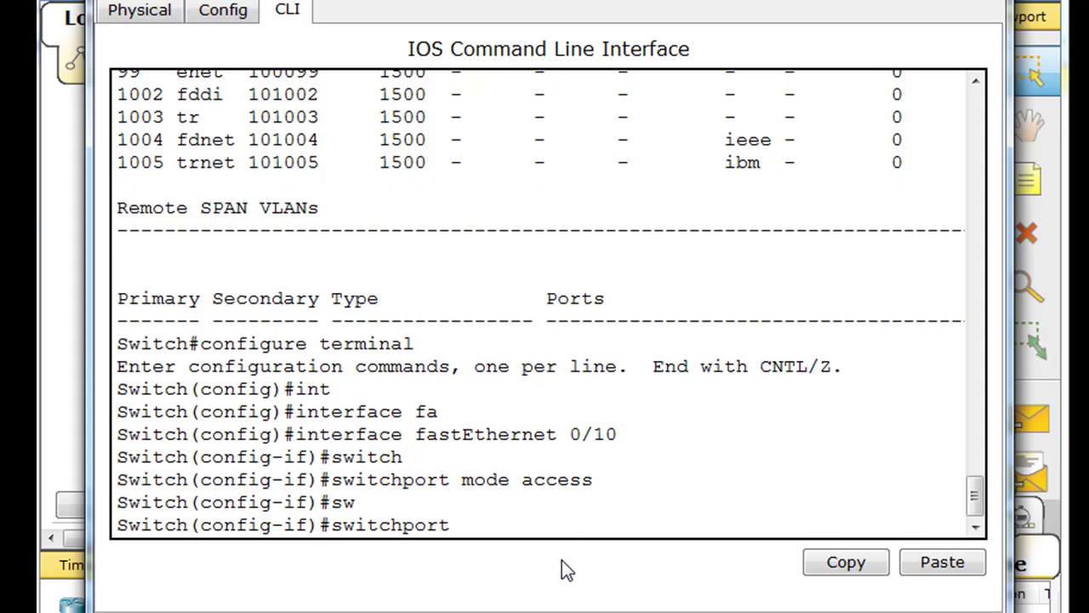
type("access vlan ")
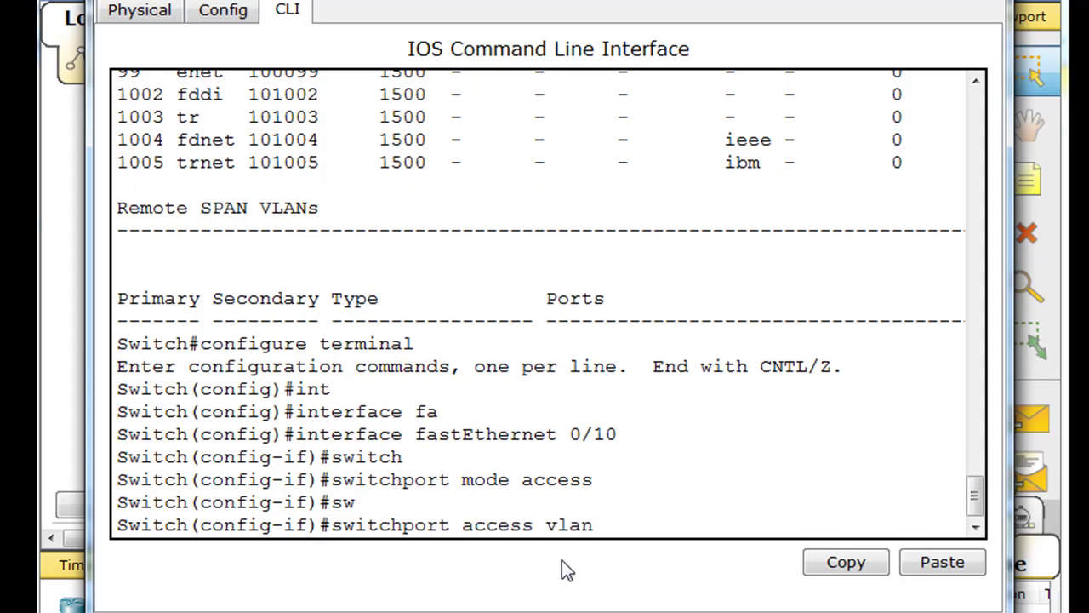
type("50")
key("Return")
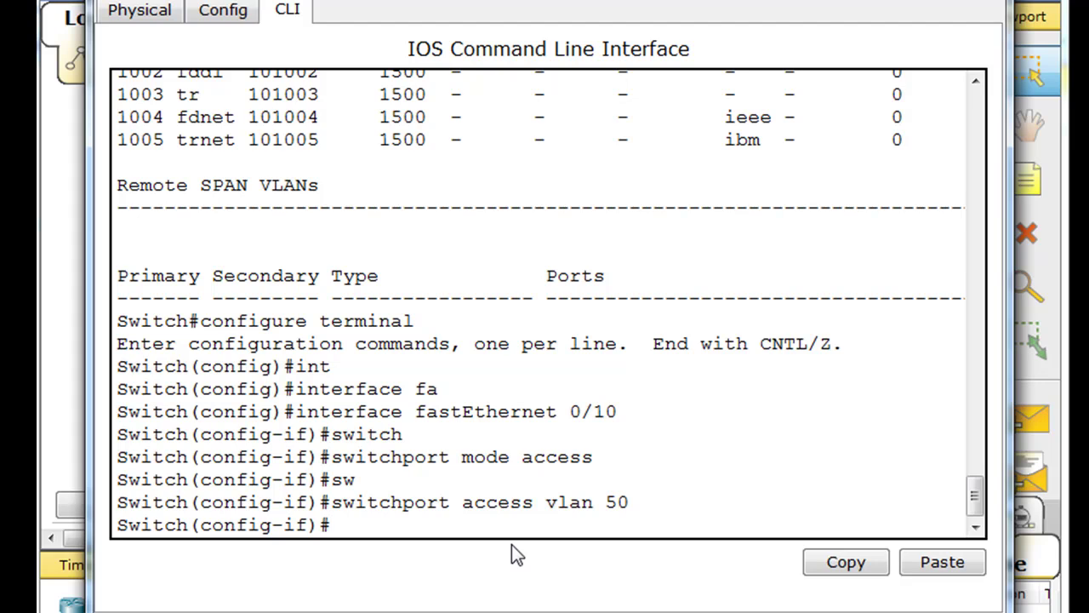
type("end")
key("Return")
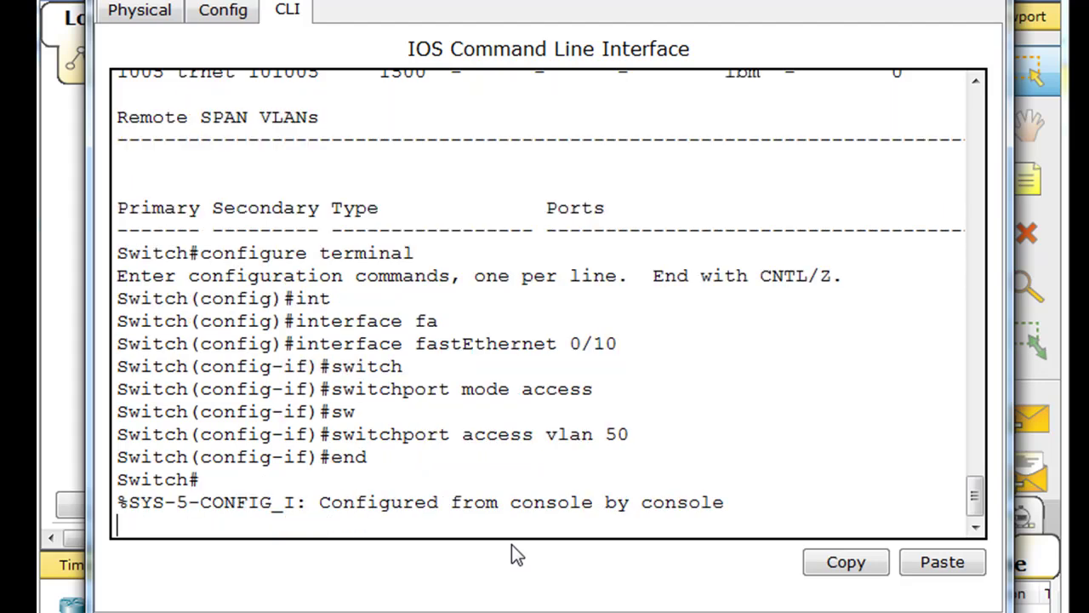
Display Switch0's running configuration with show running-config and page ahead to the FastEthernet0/10 entry
key("Return")
type("shoe run")
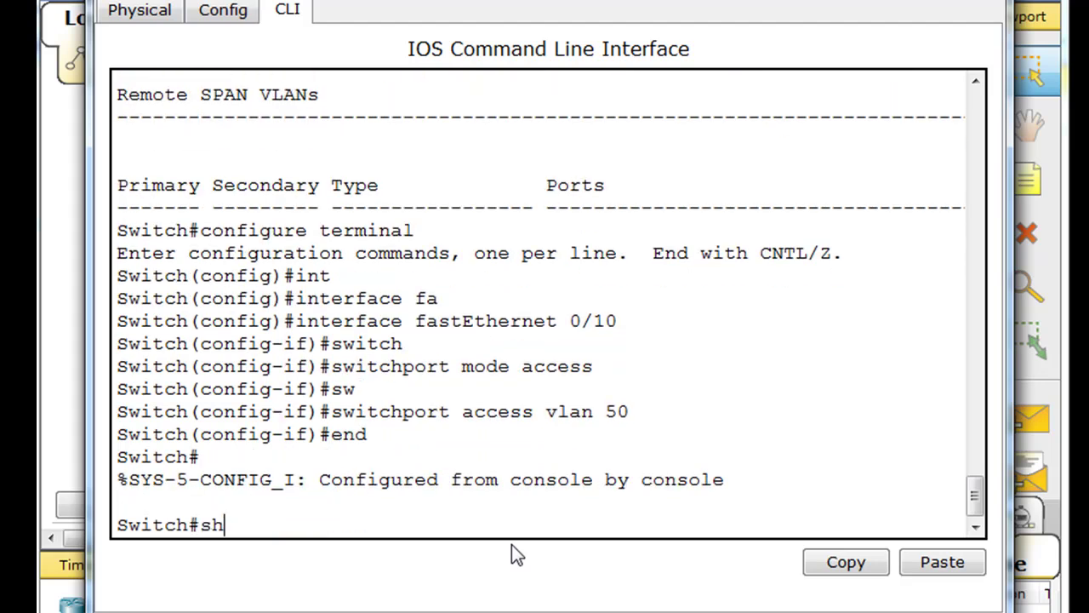
key("Tab")
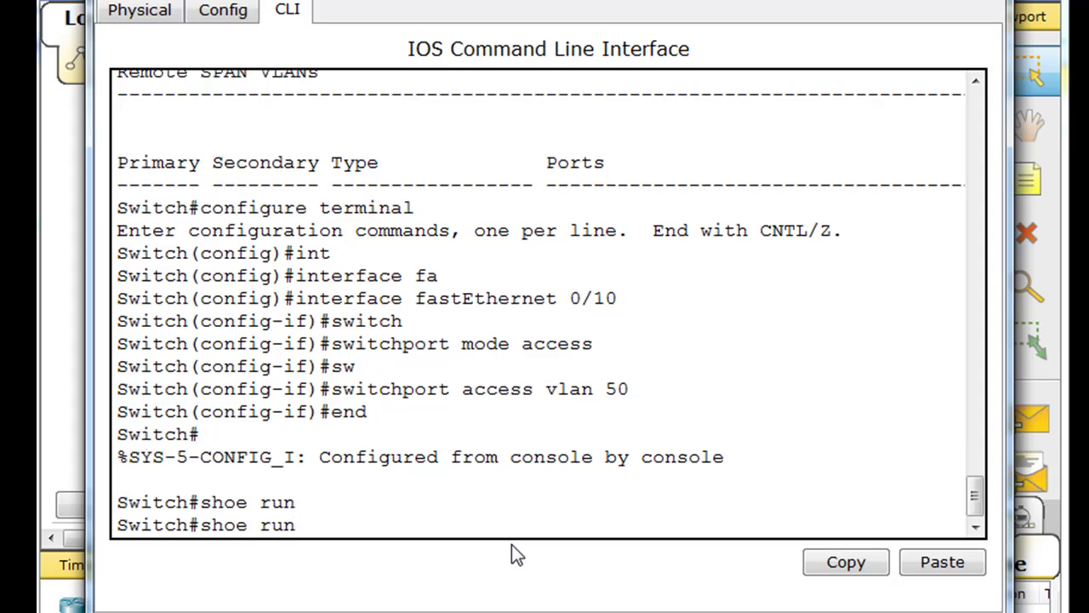
key("BackSpace")
key("BackSpace")
key("BackSpace")
key("BackSpace")
key("BackSpace")
type("w run")
key("Tab")
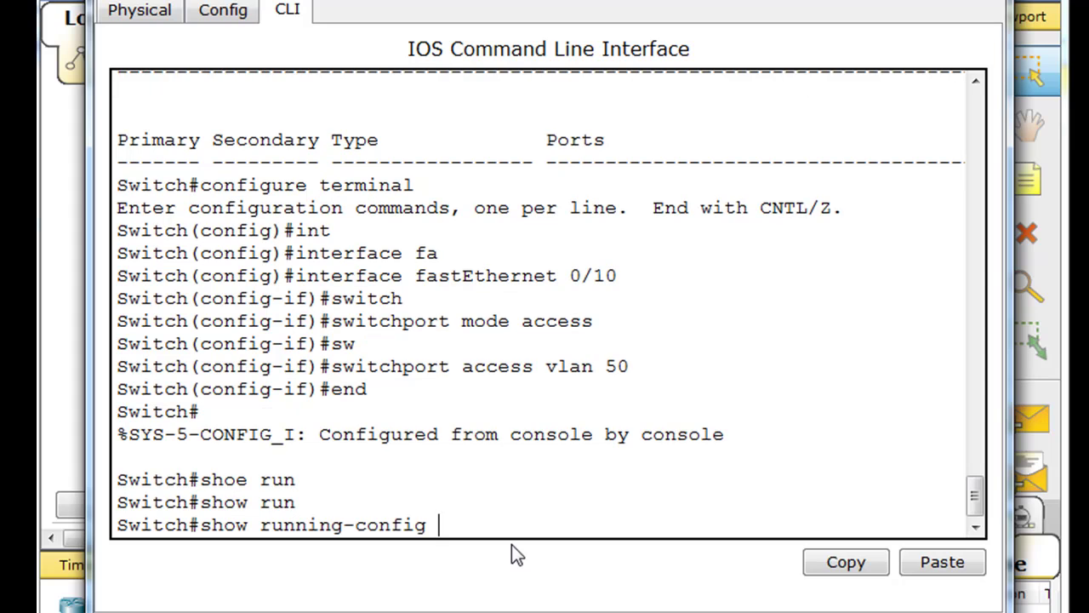
key("Return")
key("space")
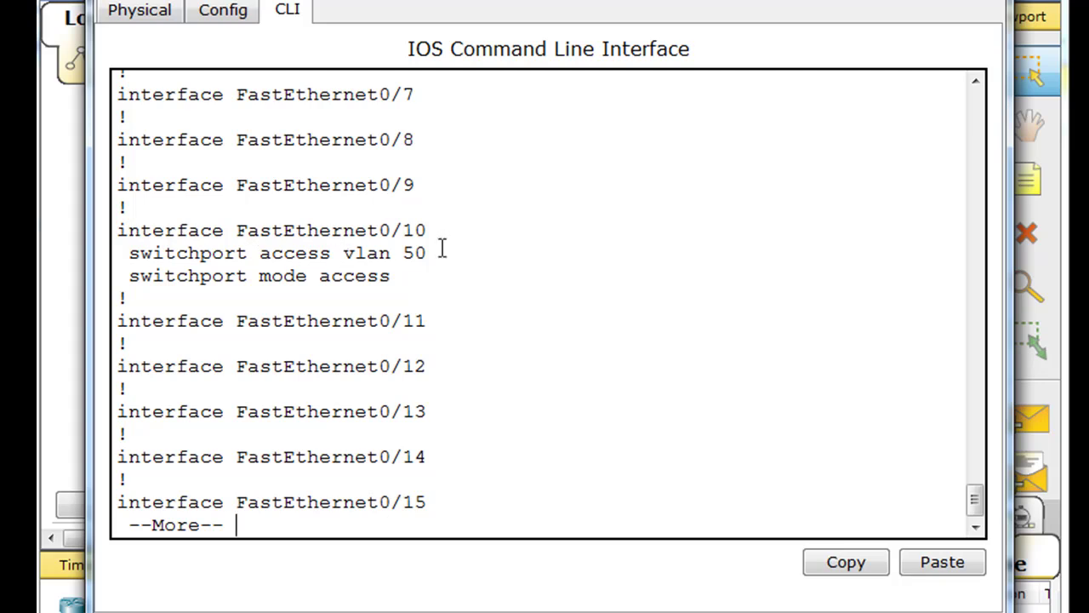
Examine the access VLAN and port mode lines under FastEthernet0/10 and compare them with the other interfaces
left_click_drag(121, 254, 446, 251)
left_click_drag(128, 277, 434, 273)
left_click(724, 223)
scroll(979, 504, "up", 1)
scroll(979, 504, "up", 3)
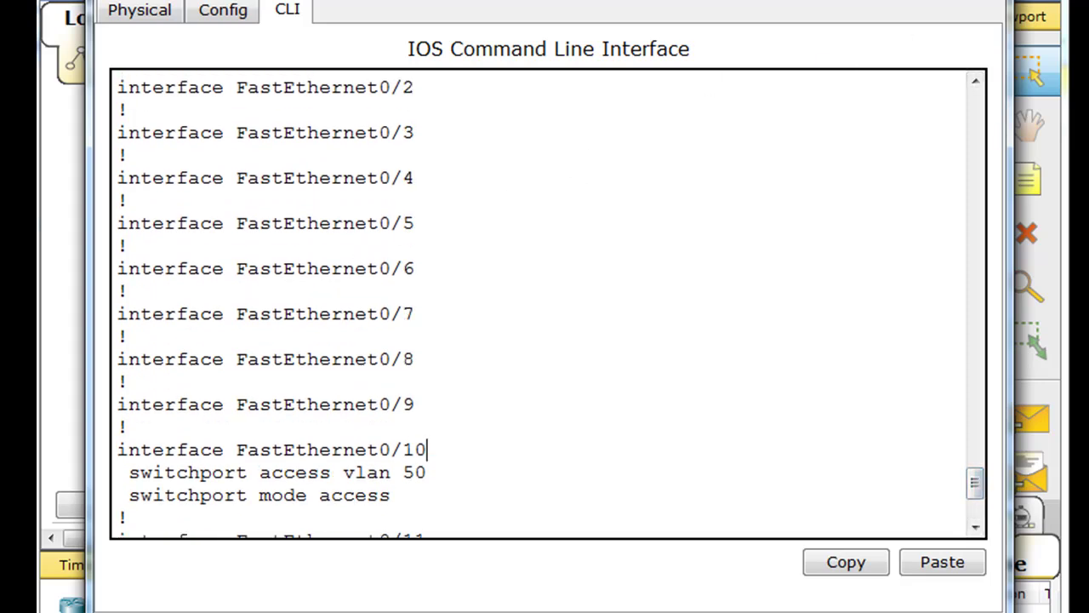
scroll(976, 513, "down", 15)
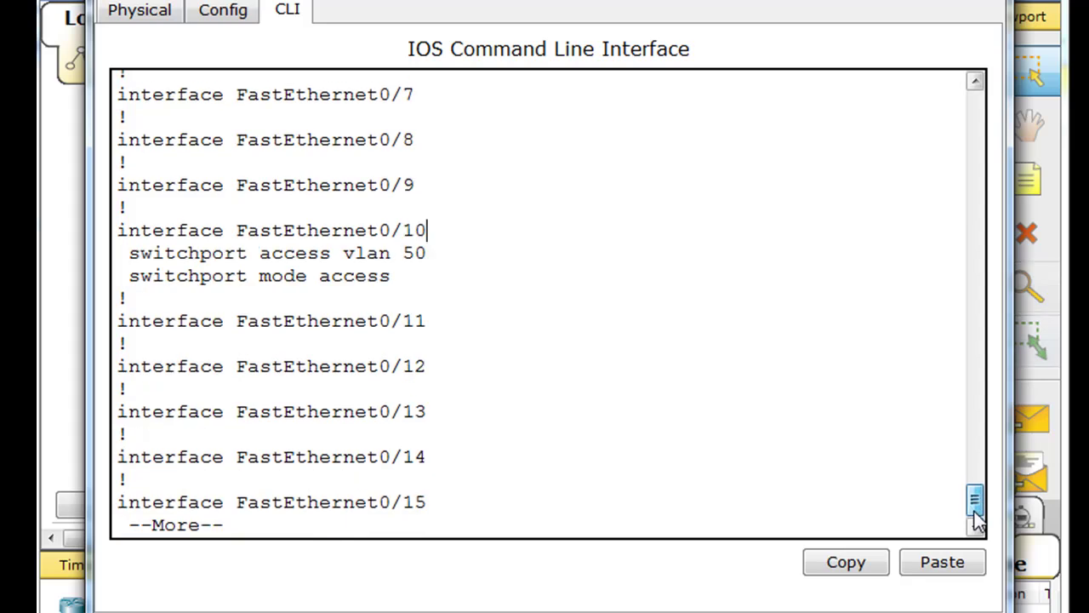
Display the VLAN table with show vlan and check which port is assigned to VLAN 50
type("show vlan")
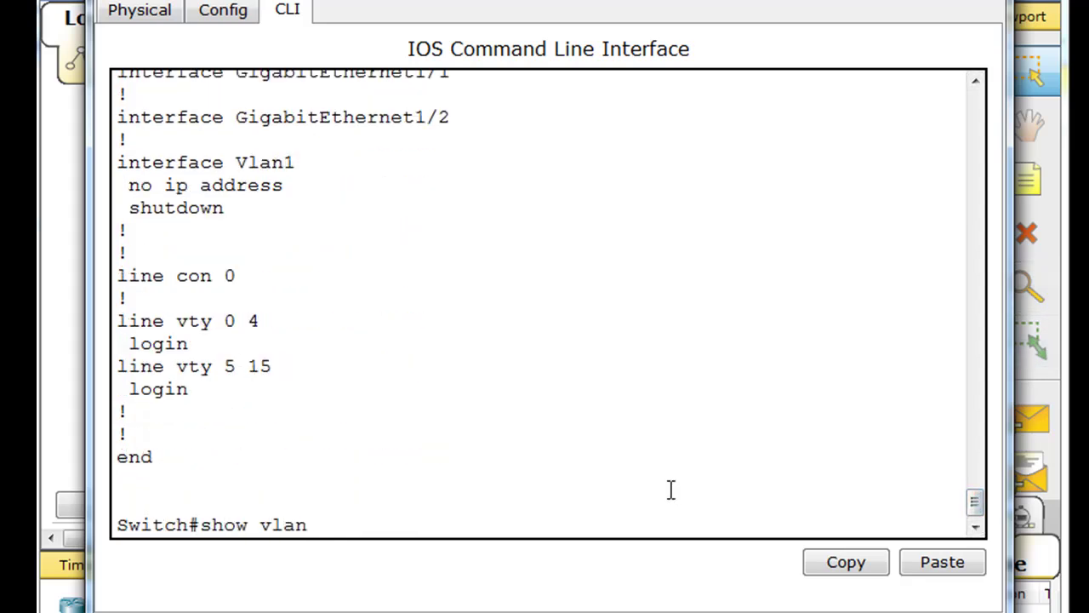
key("Return")
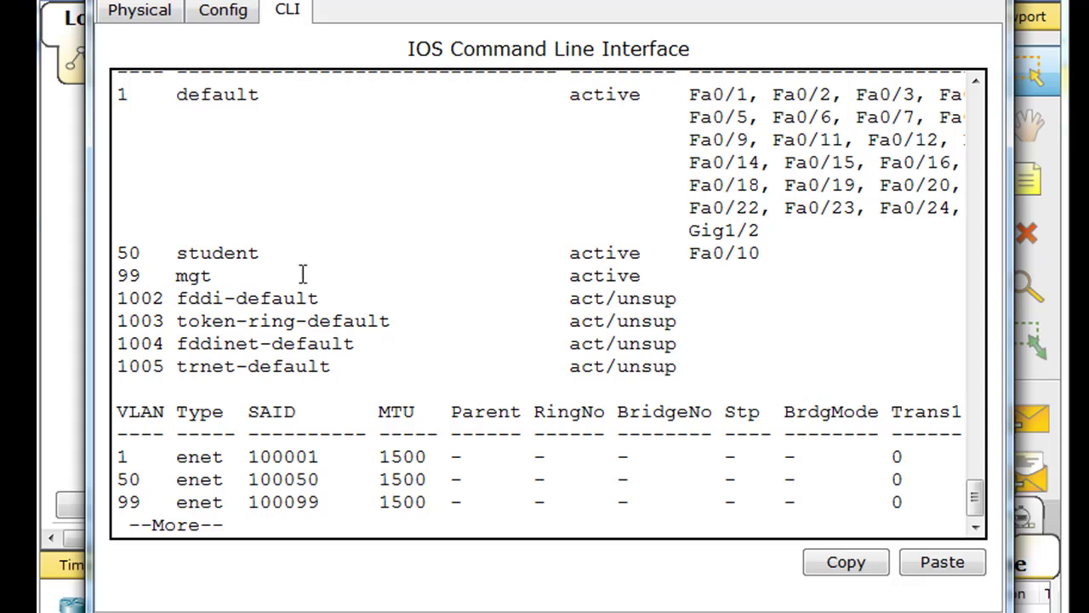
left_click_drag(115, 253, 153, 253)
left_click(976, 82)
left_click(976, 82)
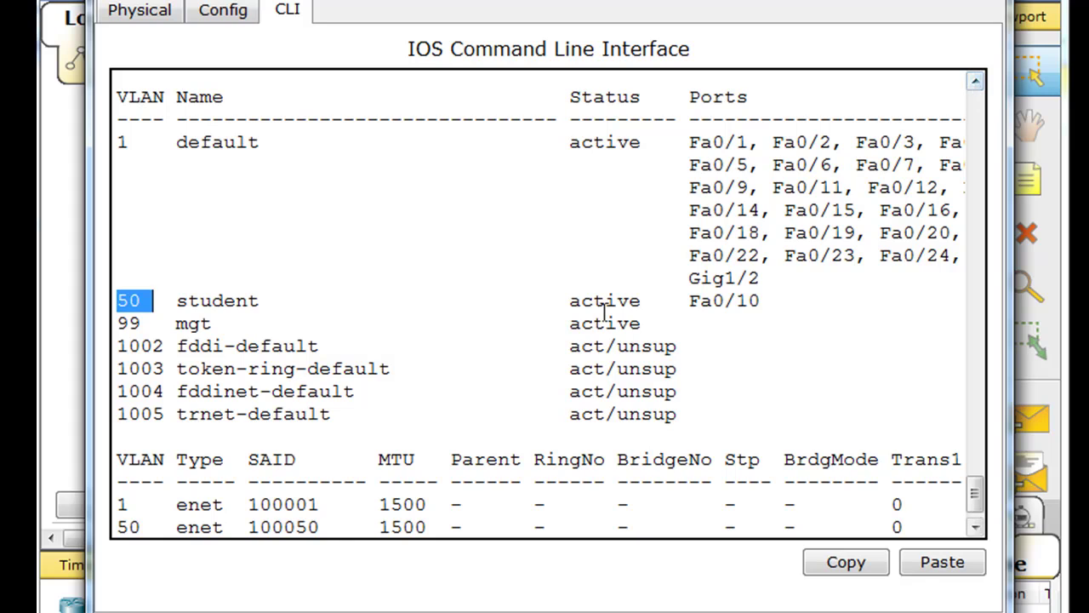
left_click_drag(691, 300, 773, 301)
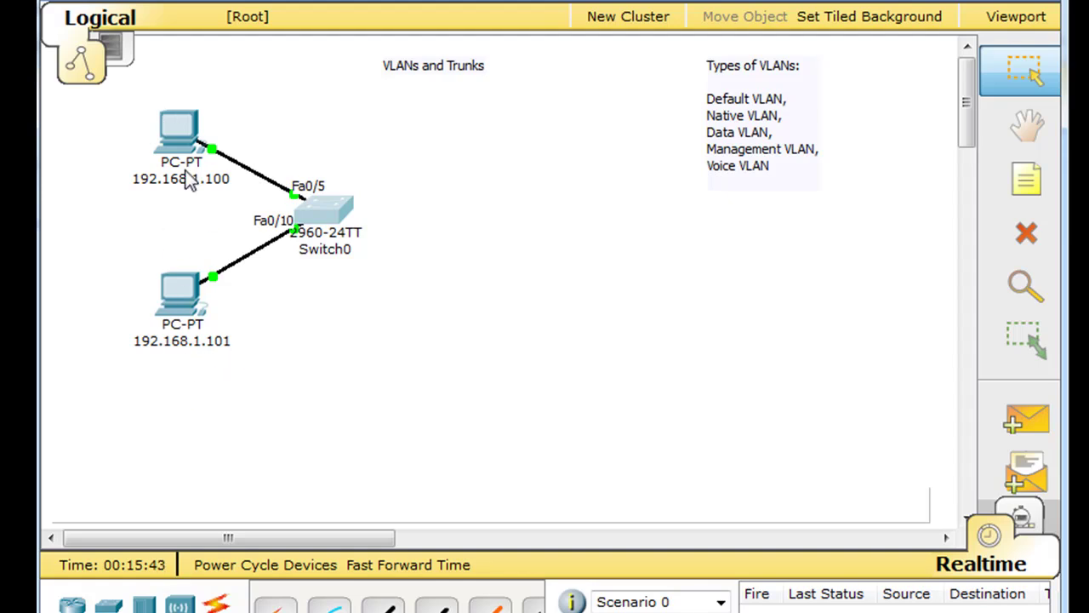
Ping 192.168.1.100 from the command prompt of PC 192.168.1.101, and return to the topology
mouse_move(181, 130)
left_click(176, 296)
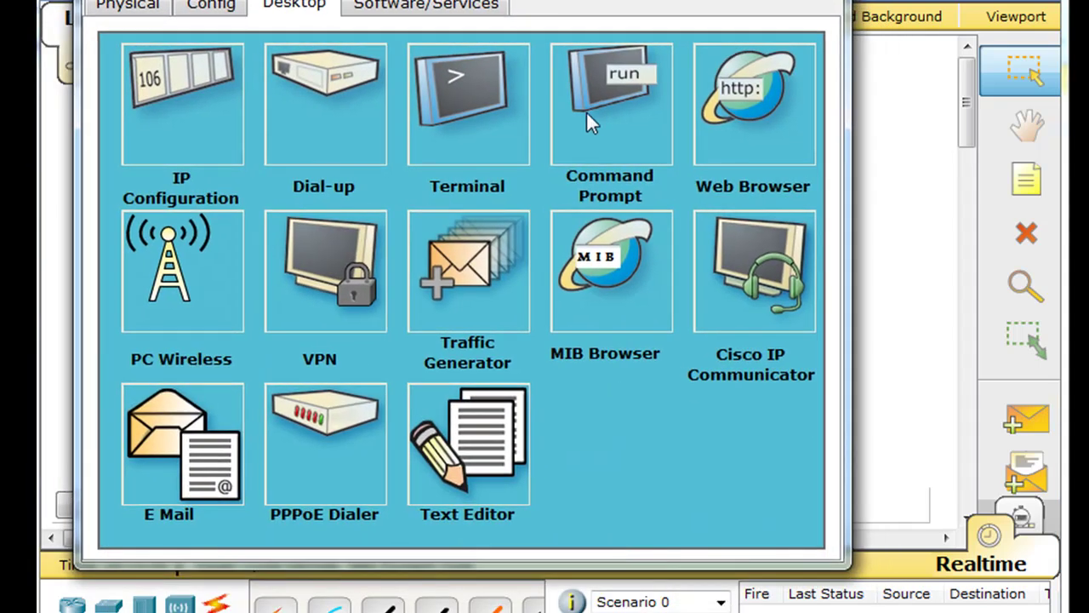
left_click(600, 101)
key("Up")
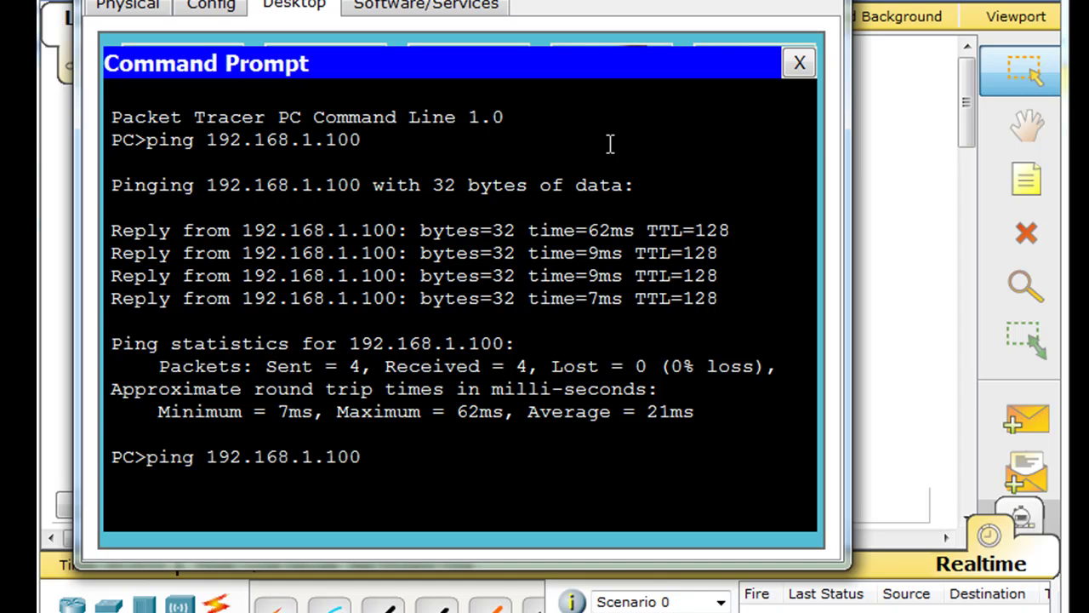
key("Return")
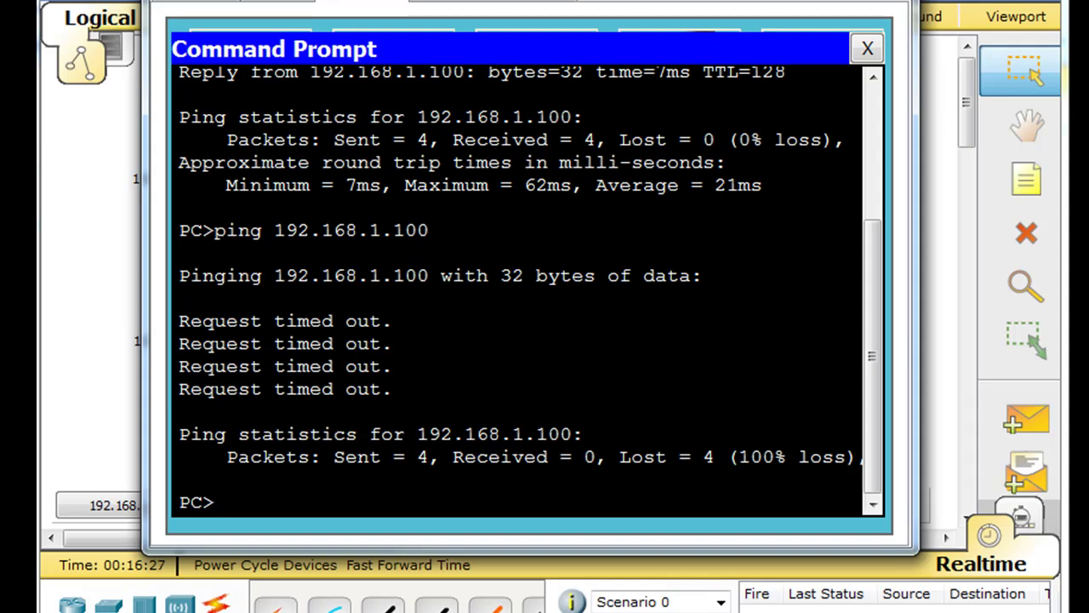
left_click(867, 48)
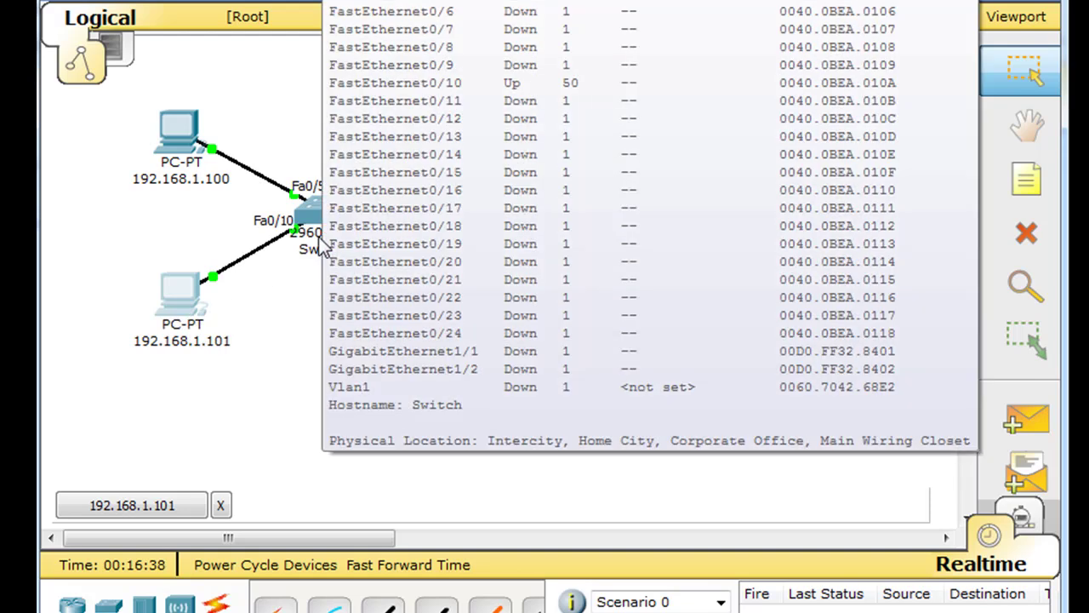
Rename the PC connected to Fa0/10 as 192.168.50.101 in the topology
mouse_move(186, 306)
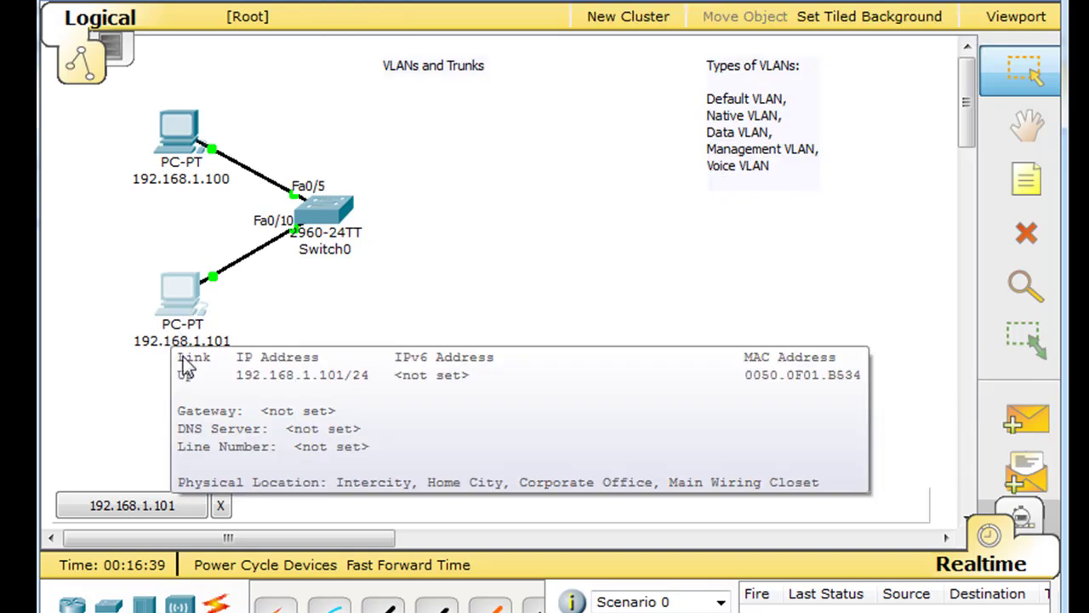
left_click(201, 342)
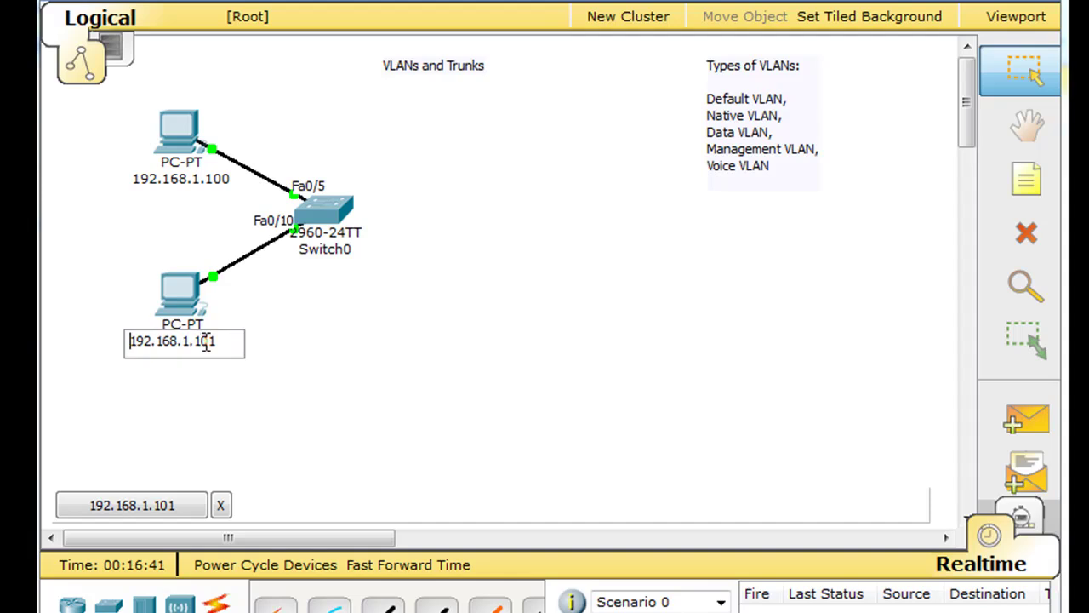
key("BackSpace")
type("50")
key("Return")
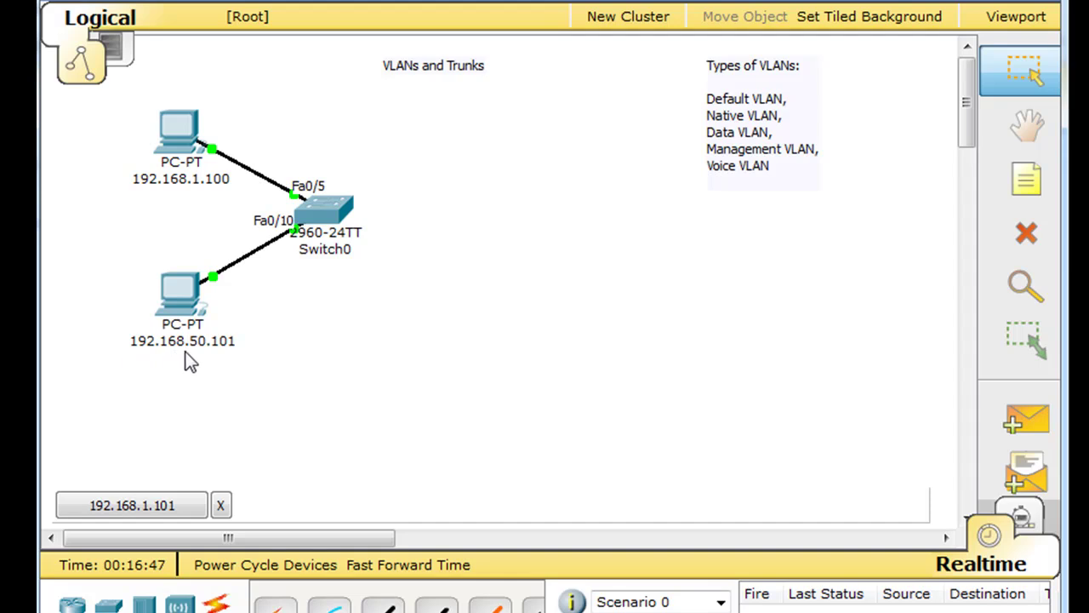
Set the static IP address of the PC on Fa0/10 to 192.168.50.101 and close its configuration window
left_click(185, 299)
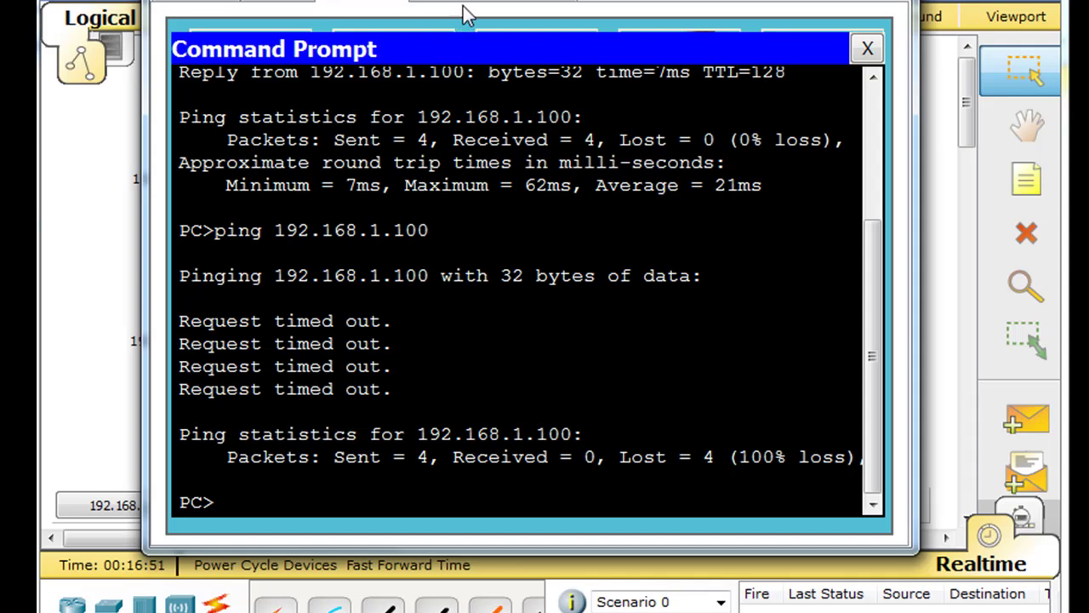
left_click(204, 5)
left_click(299, 6)
left_click(343, 5)
left_click(865, 47)
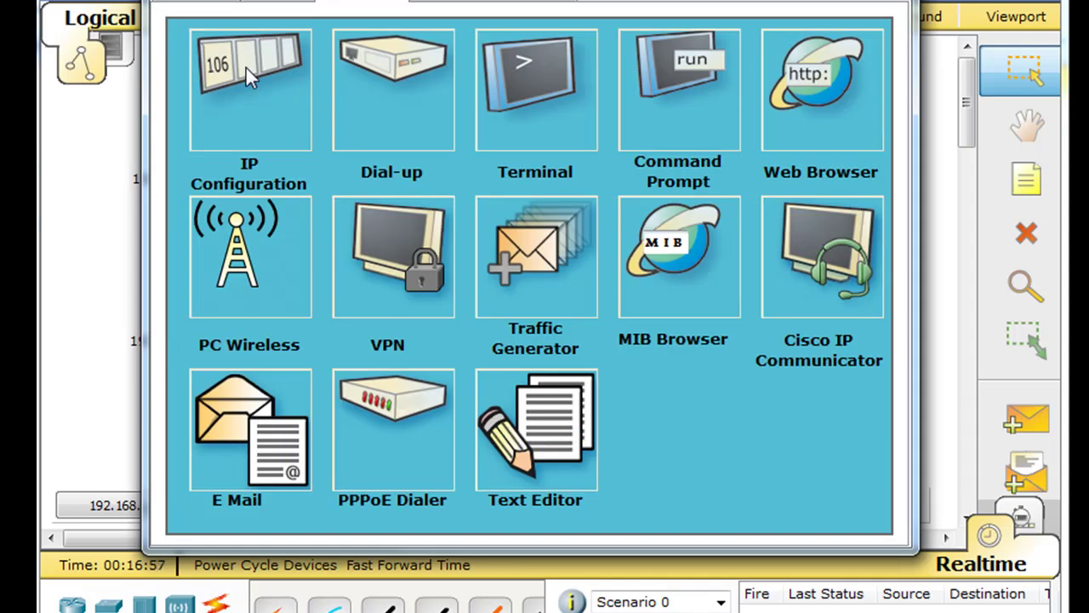
left_click(246, 69)
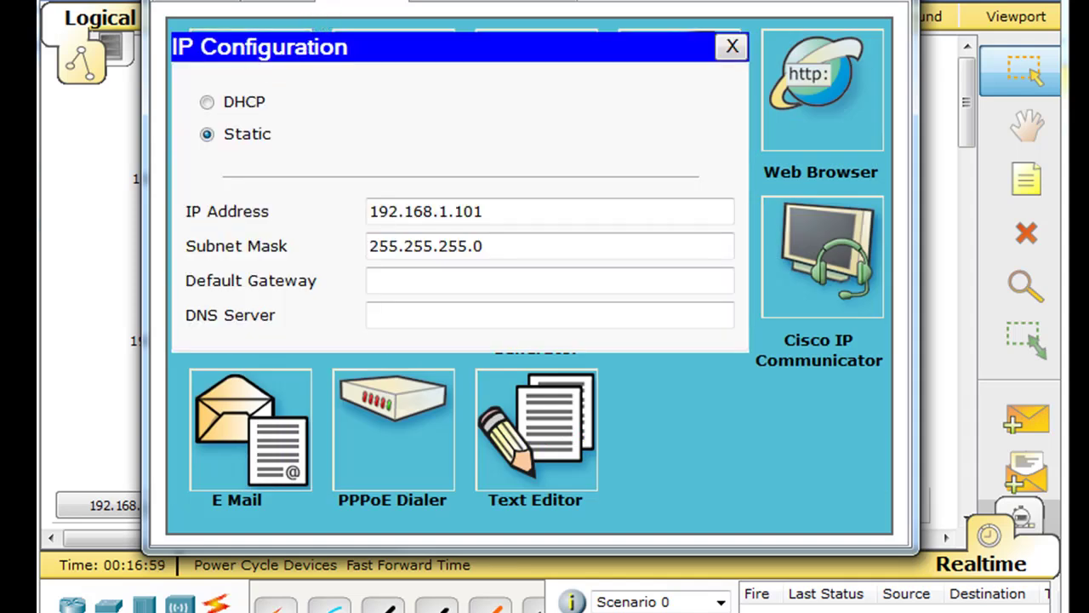
left_click(438, 212)
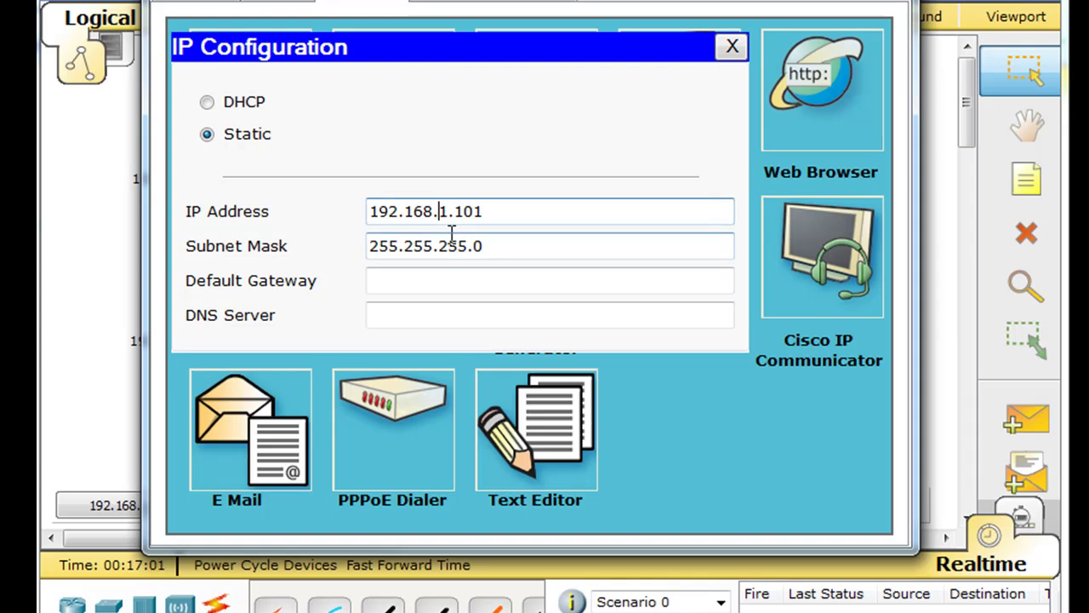
key("Delete")
type("50")
left_click(732, 46)
key("alt+F4")
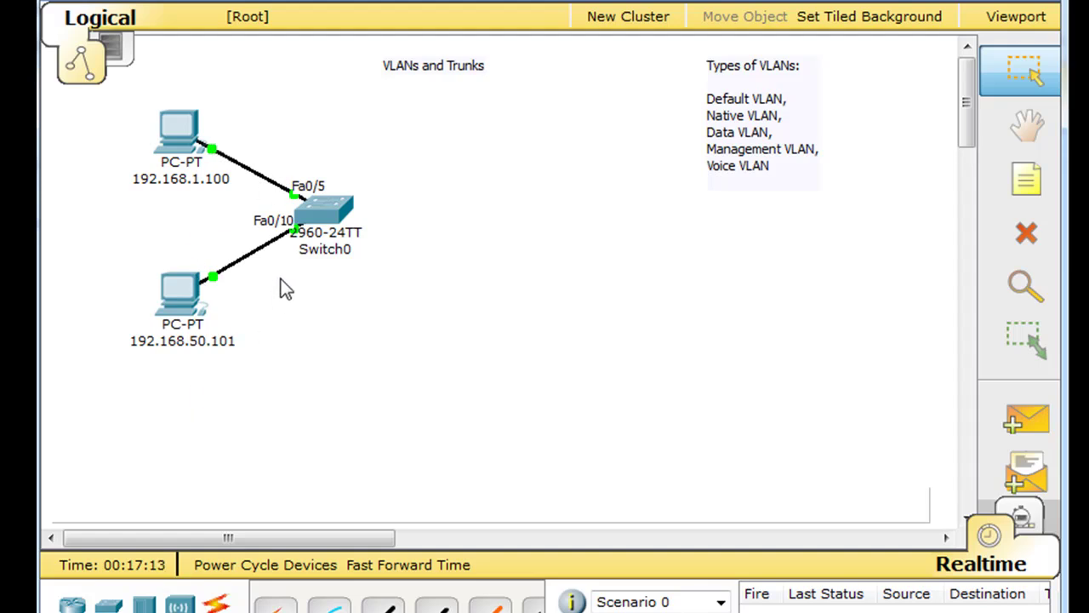
Add the note "VLAN 1" above the link between PC 192.168.1.100 and the switch
left_click(1031, 177)
left_click(227, 132)
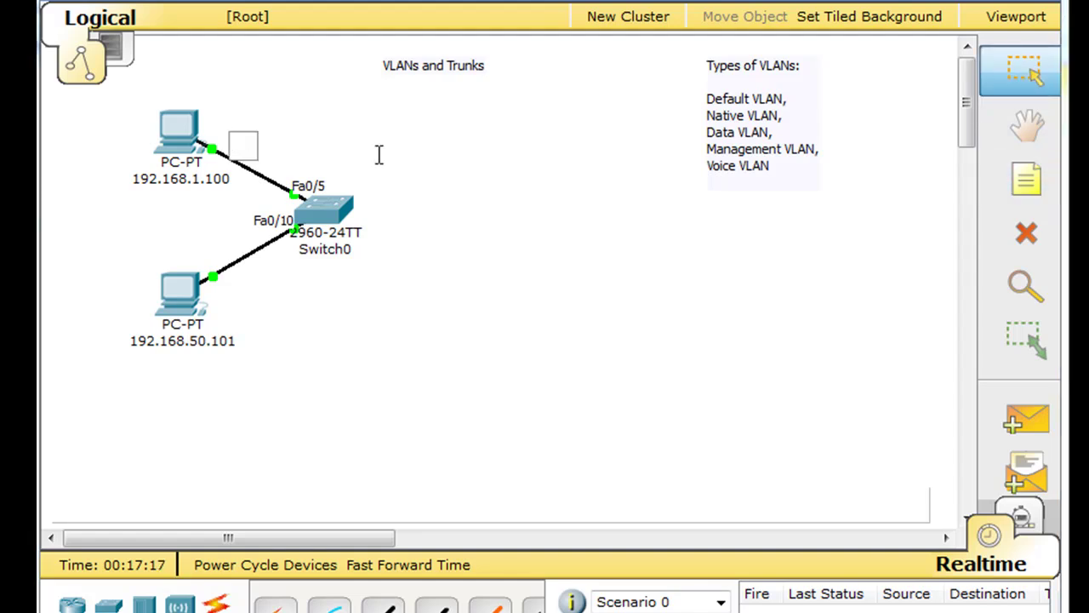
type("VLAN")
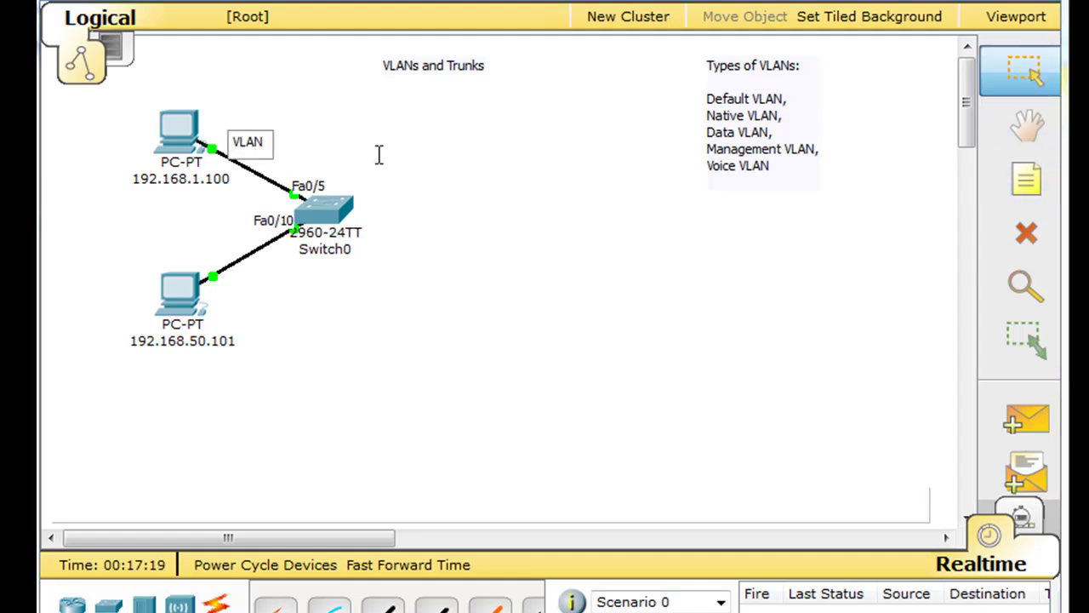
type(" 1")
left_click(817, 189)
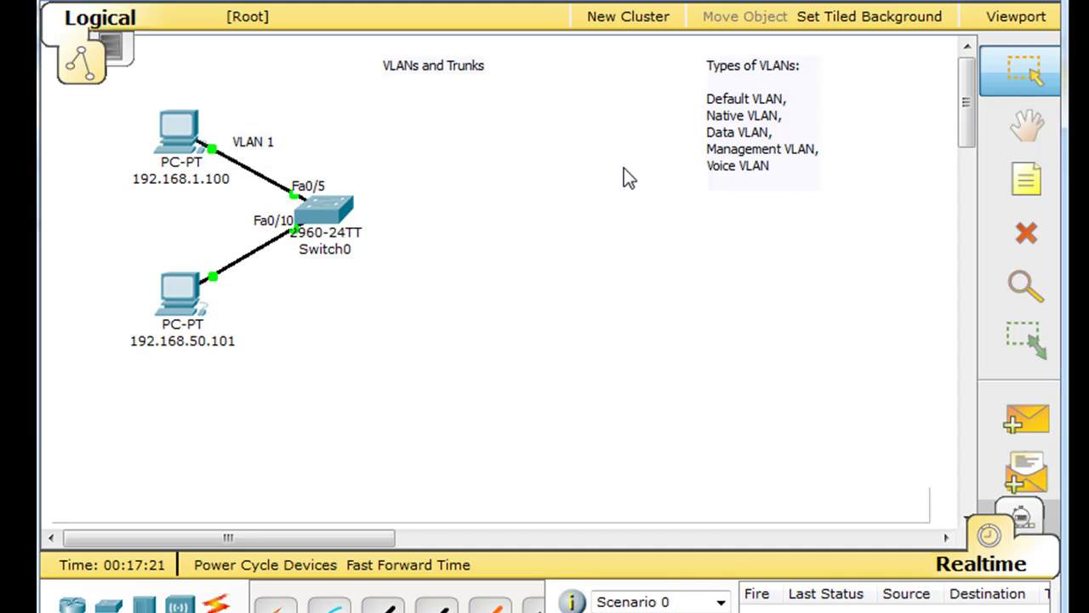
Add the note "VLAN 50" beside the link of PC 192.168.50.101 and move it slightly closer to the cable
left_click(1027, 180)
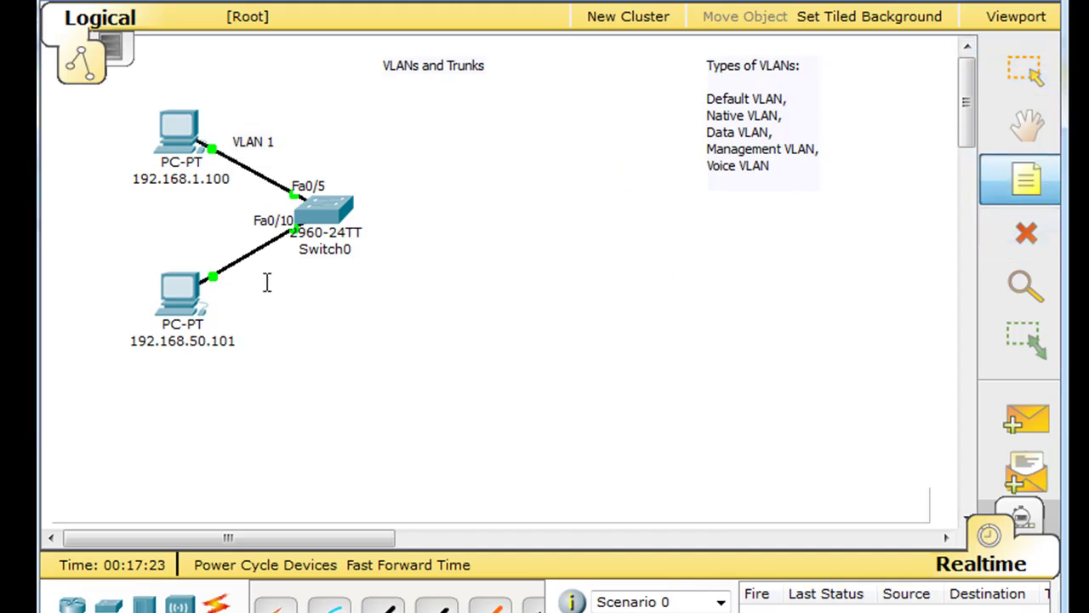
left_click(236, 284)
type("VL")
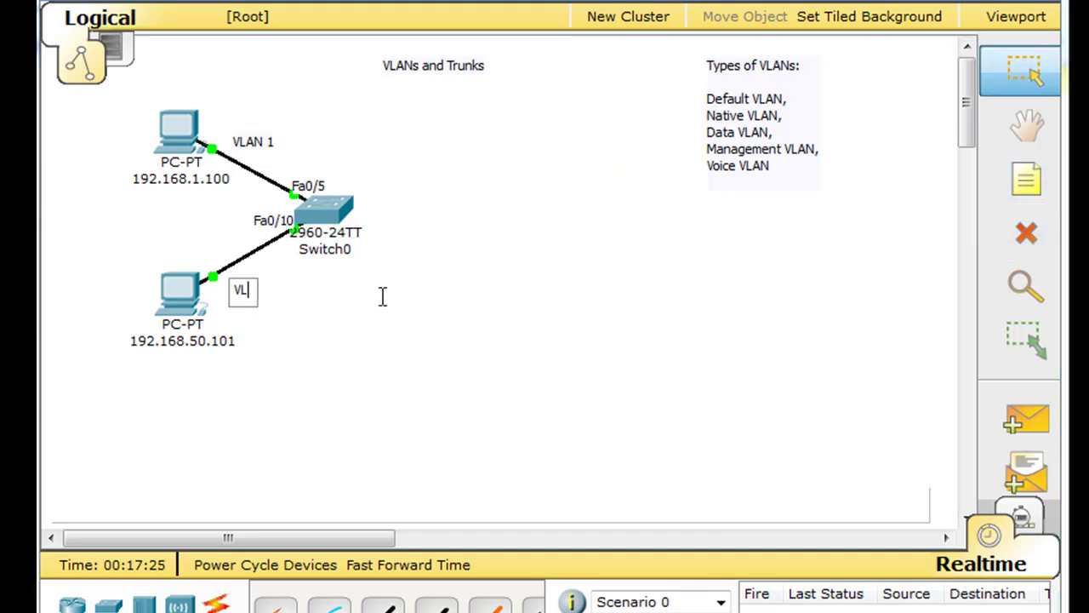
type("AN 50")
left_click(330, 344)
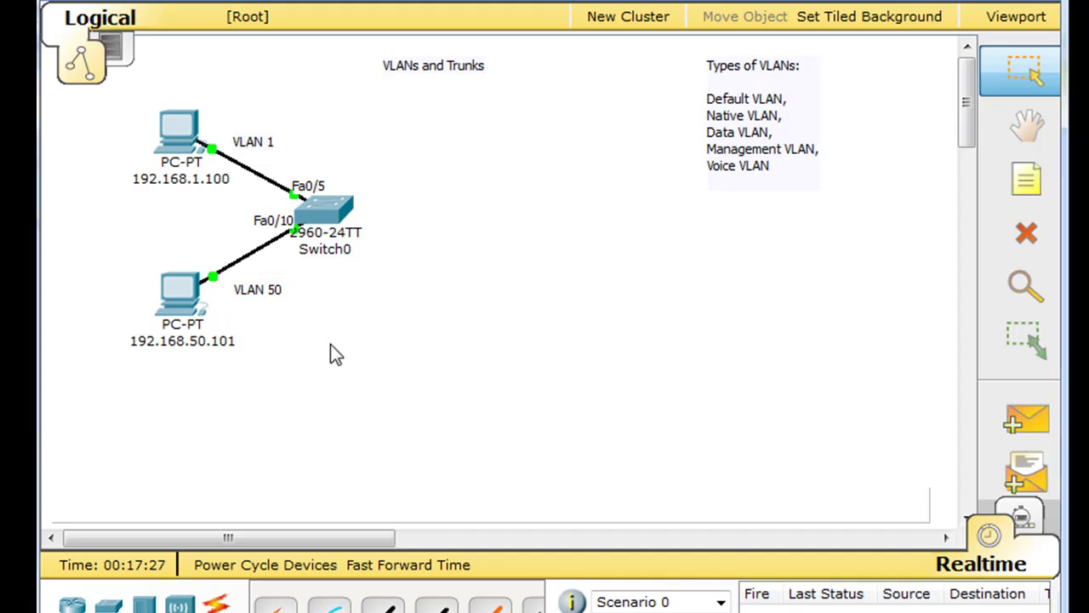
left_click_drag(262, 298, 257, 289)
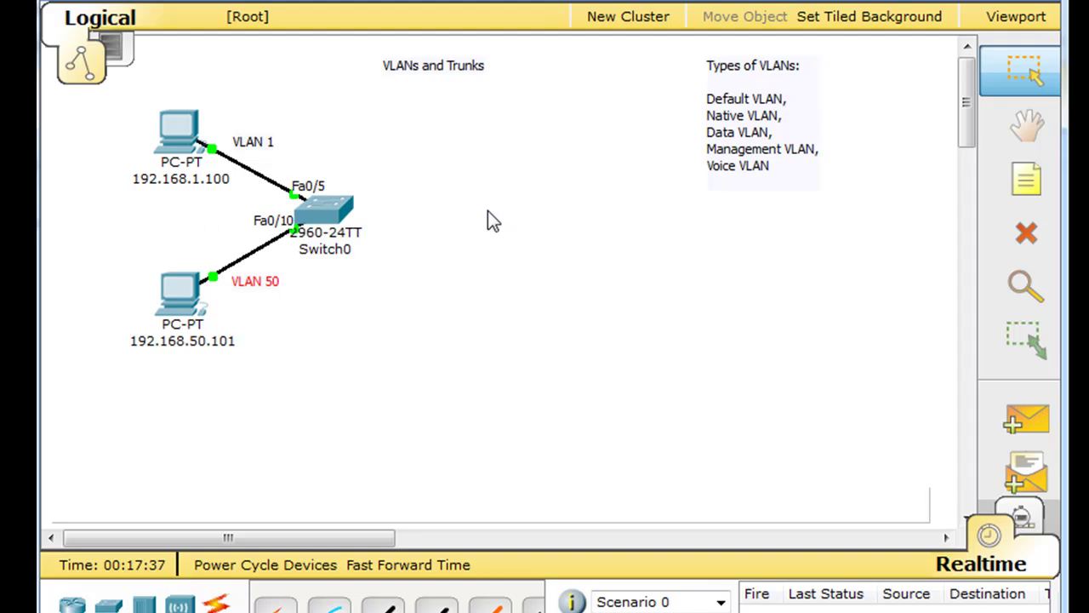
Inspect Switch0's port list with its VLAN assignments in the topology
mouse_move(338, 191)
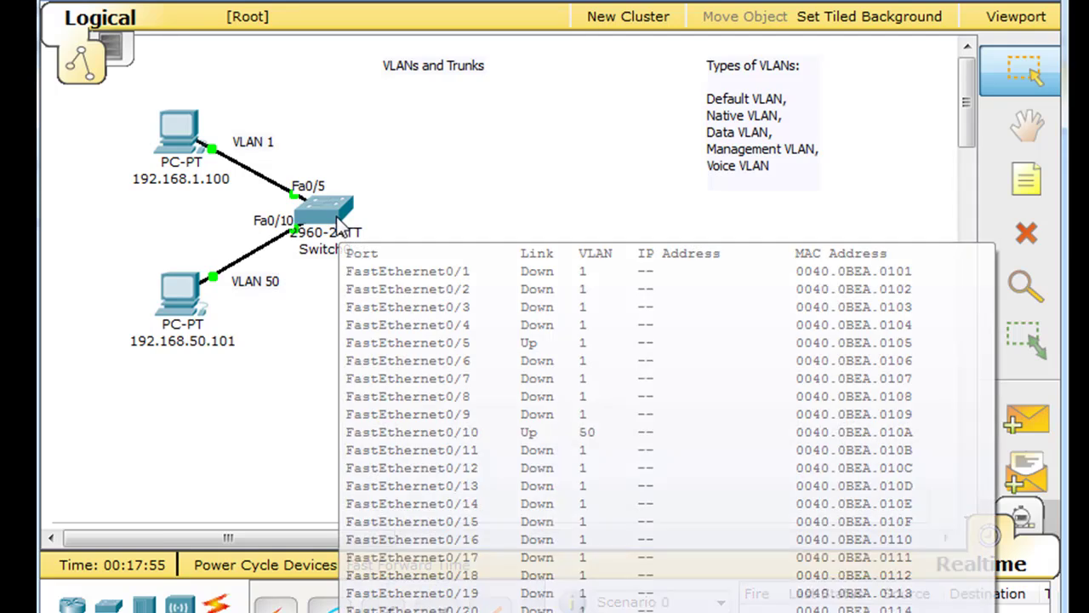
mouse_move(146, 309)
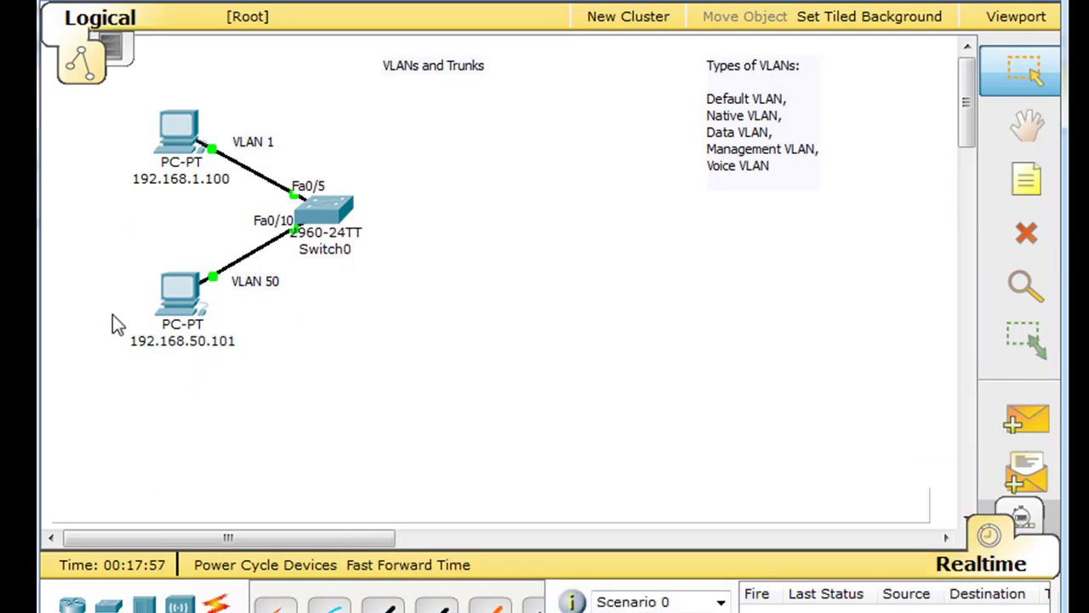